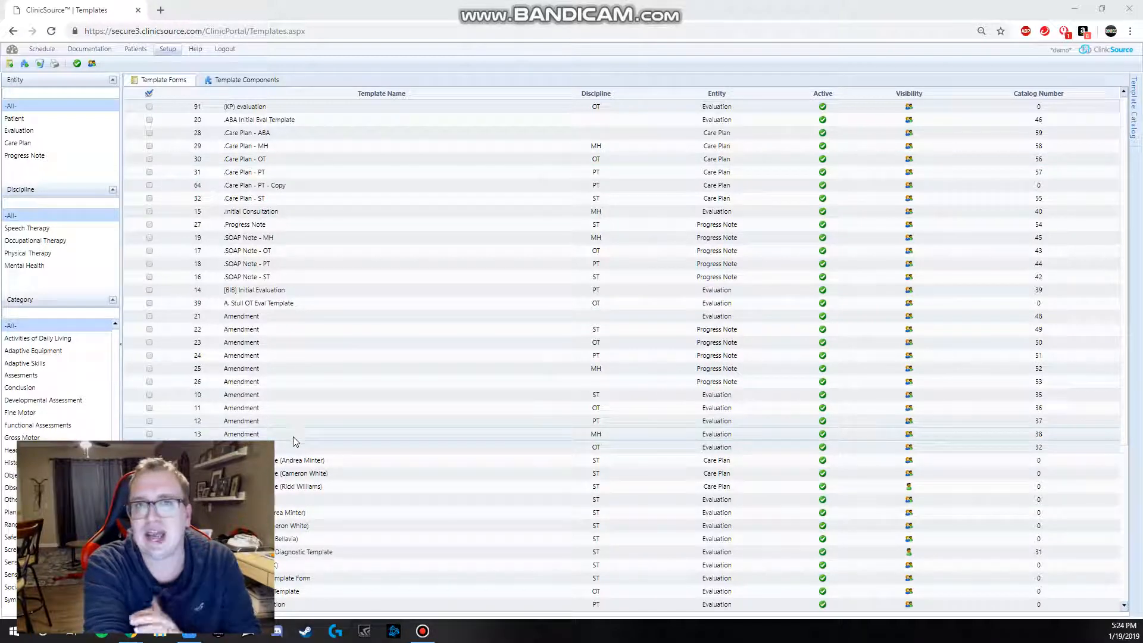
Step: Create a new template component and insert a single-line text box in its body
click(21, 70)
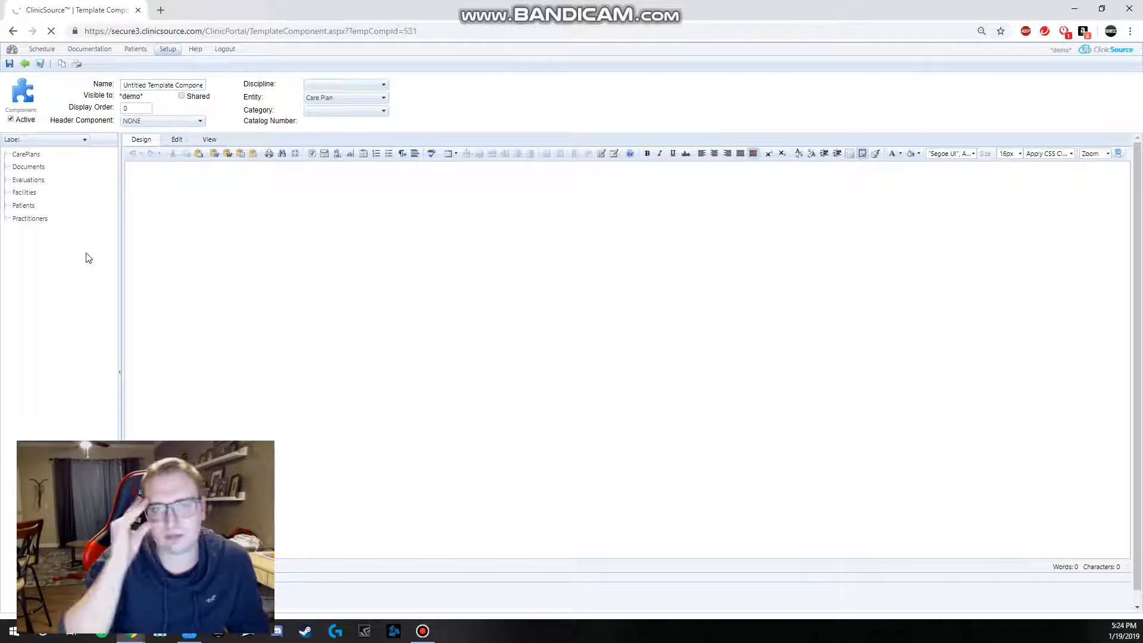
click(351, 155)
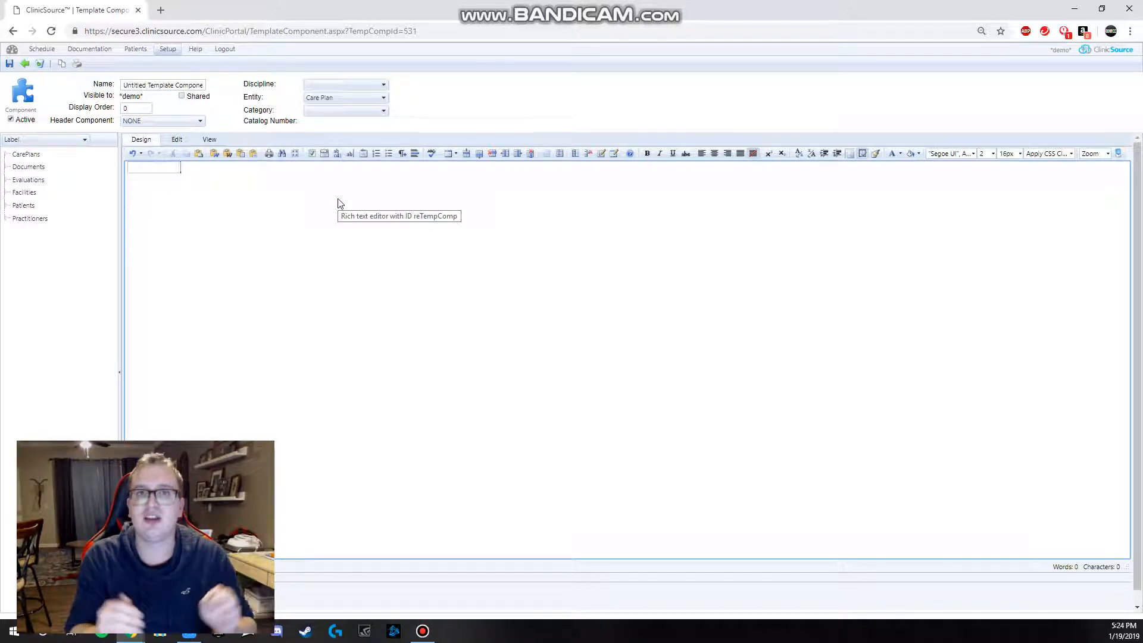
Step: Fill the text box with repeated "test" words, select through the overflowing text and delete it
click(175, 171)
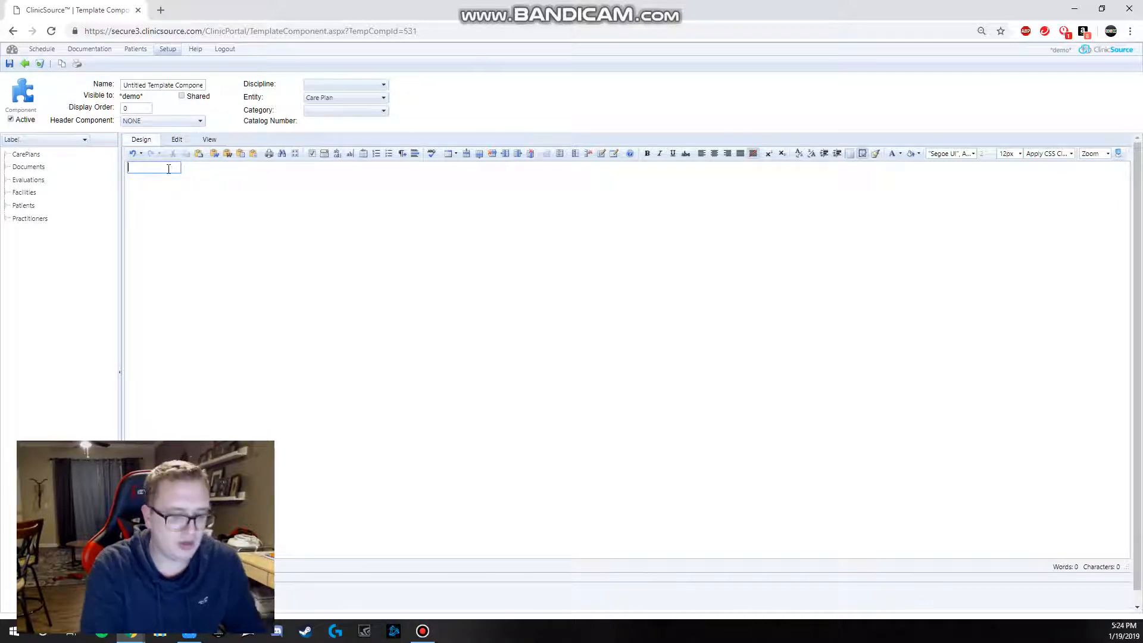
text(test)
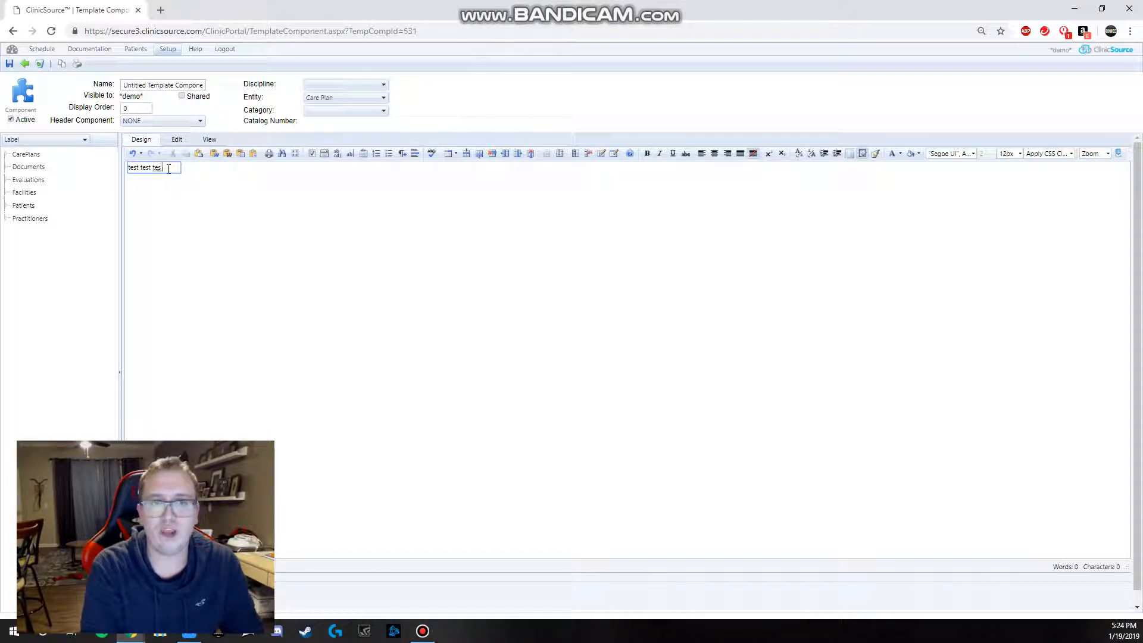
text( test)
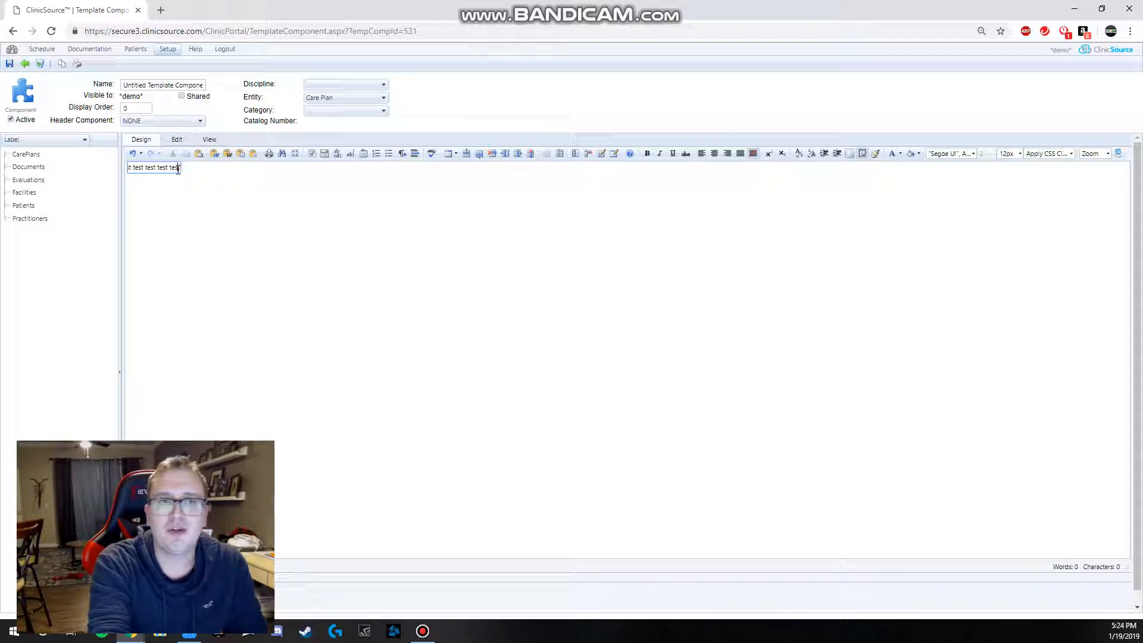
drag(173, 170, 90, 178)
click(139, 169)
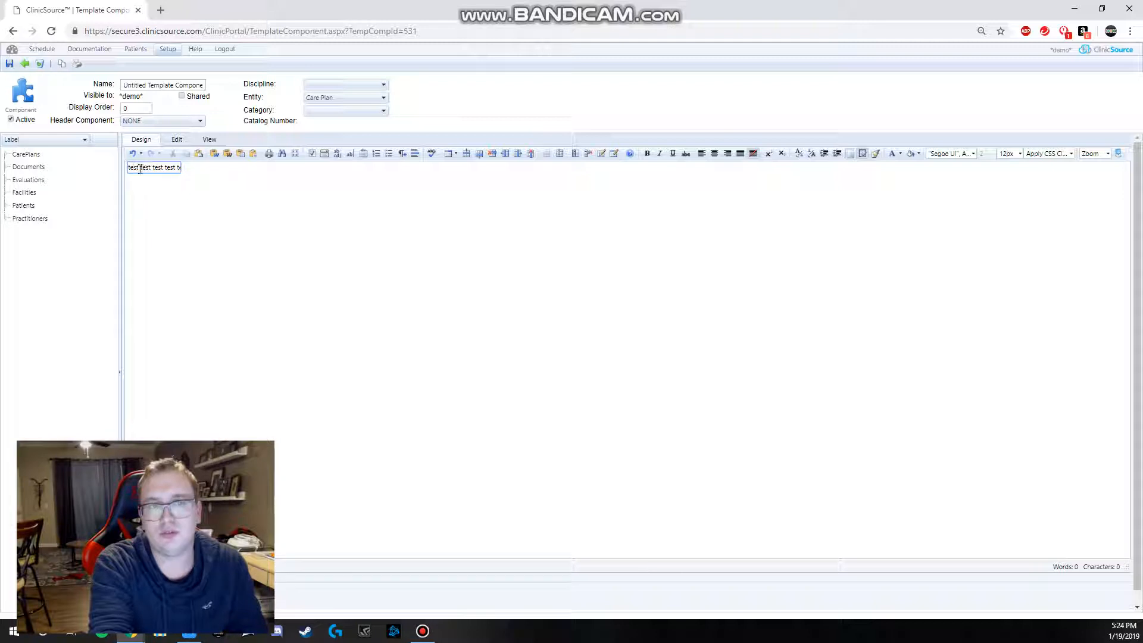
drag(139, 169, 170, 166)
key(BackSpace)
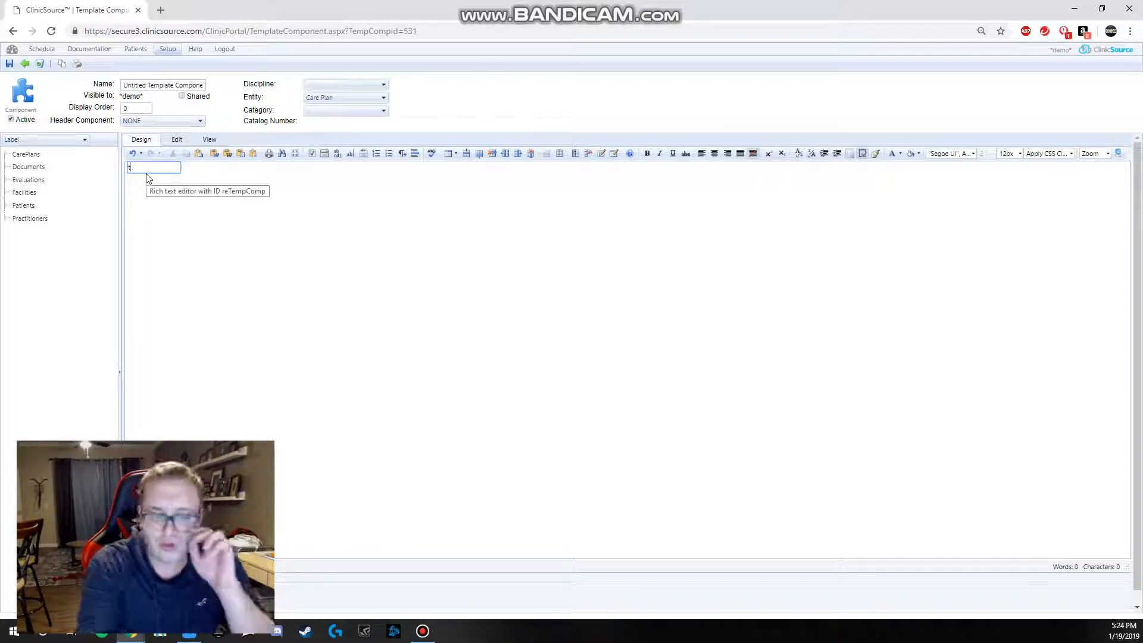
Step: Enter "1 or two words only" in the text box and select across it to inspect the overflow at both ends
text(1 or)
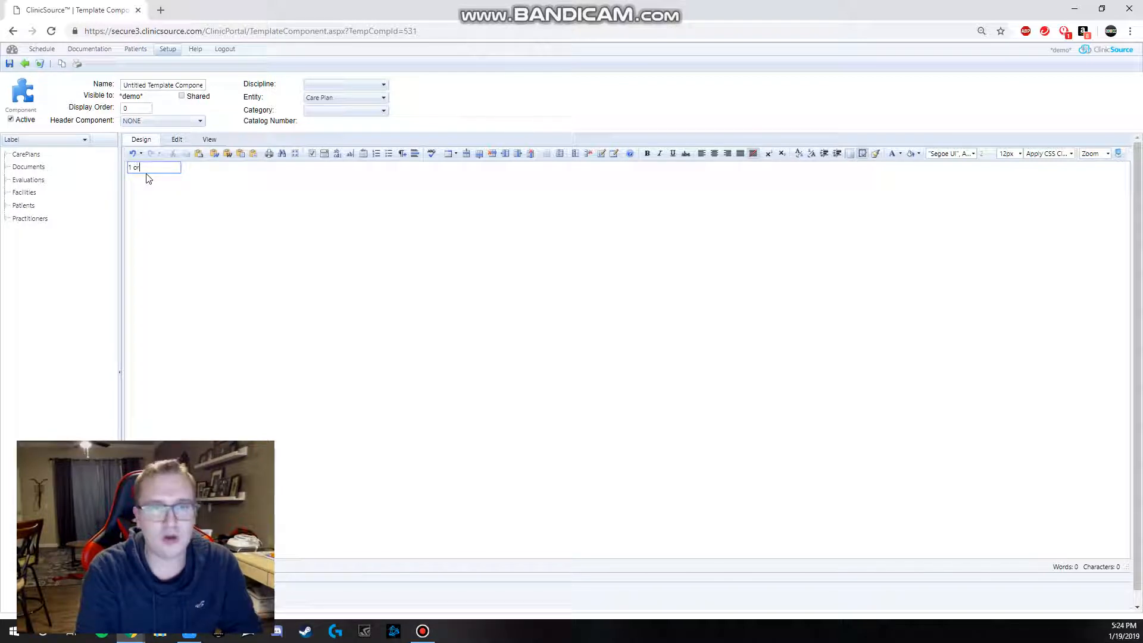
text( two words only)
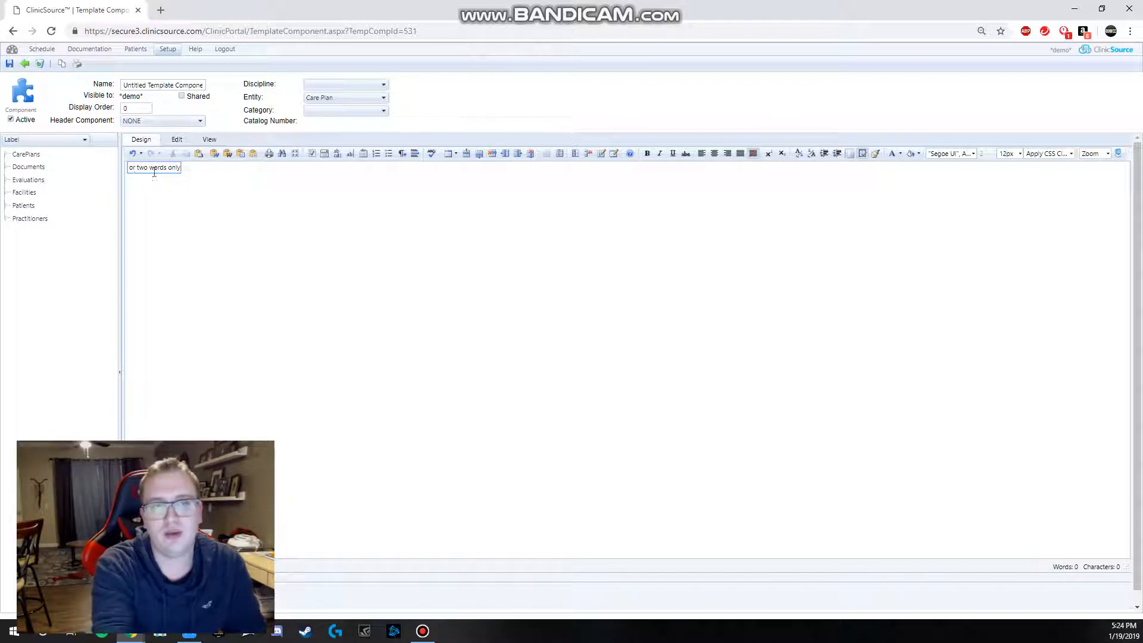
drag(165, 169, 78, 166)
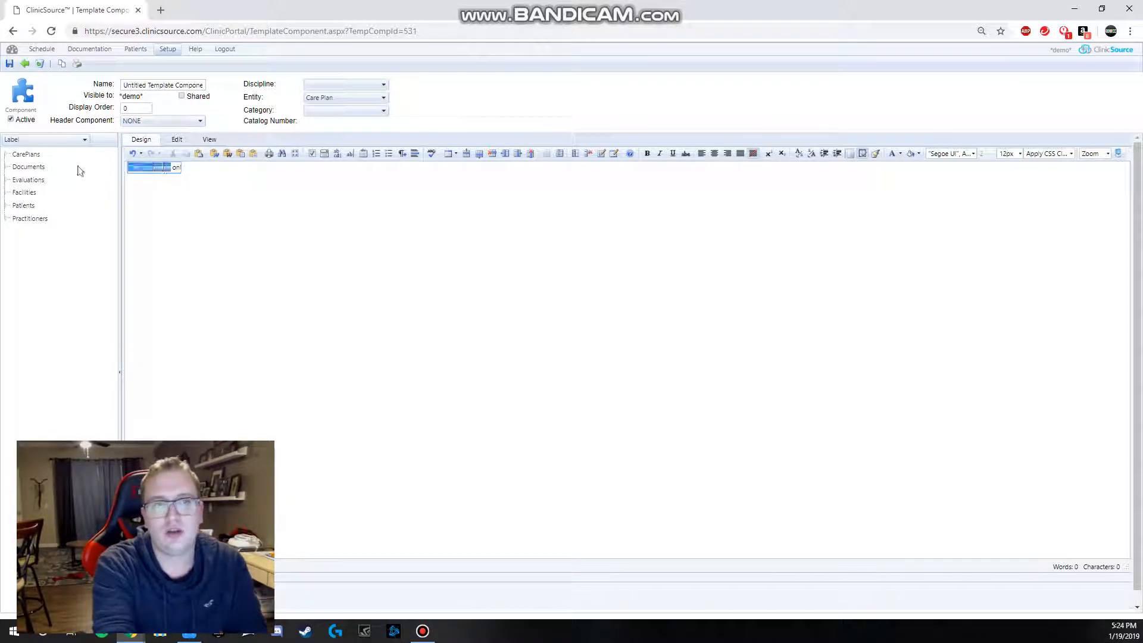
click(143, 168)
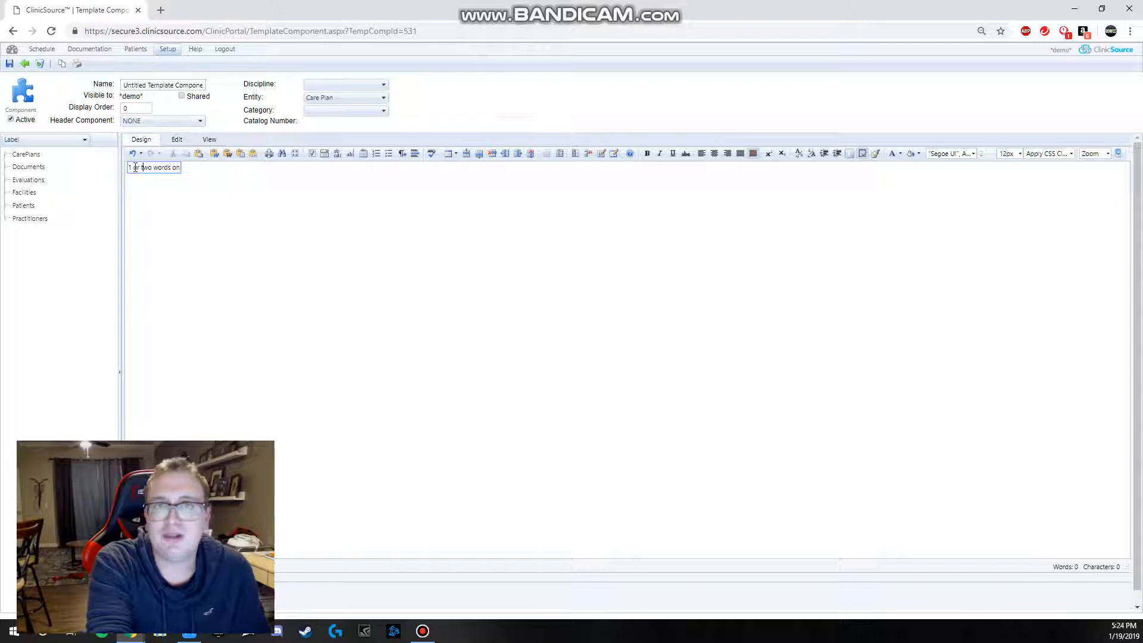
mouse_move(129, 168)
mouse_down()
mouse_move(220, 172)
mouse_move(120, 173)
mouse_up()
click(189, 204)
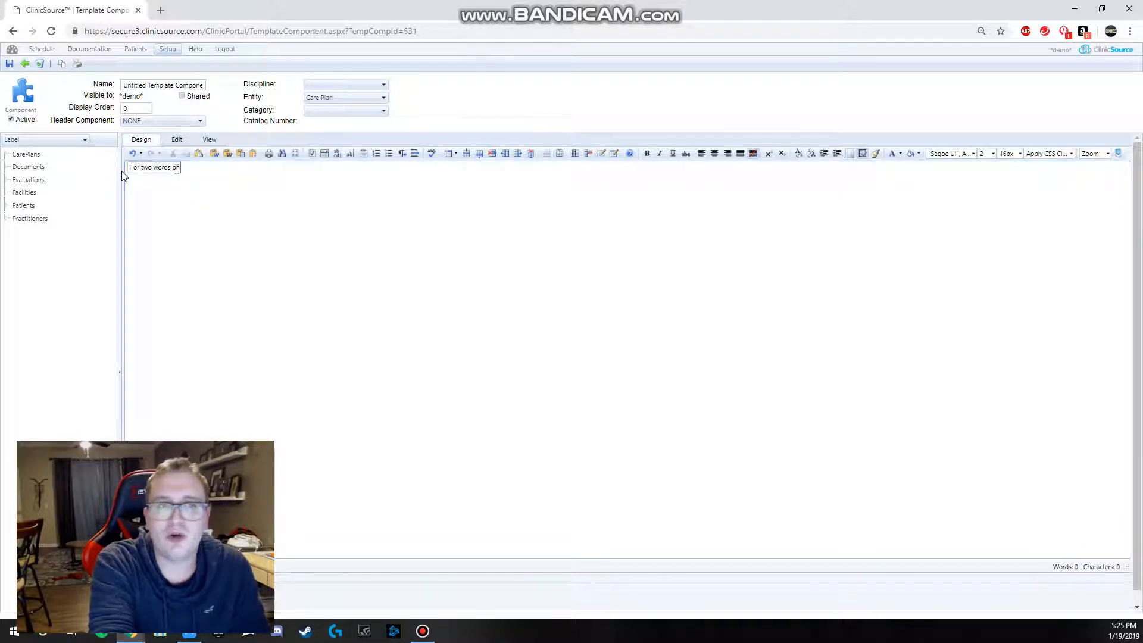
drag(163, 167, 207, 173)
click(156, 170)
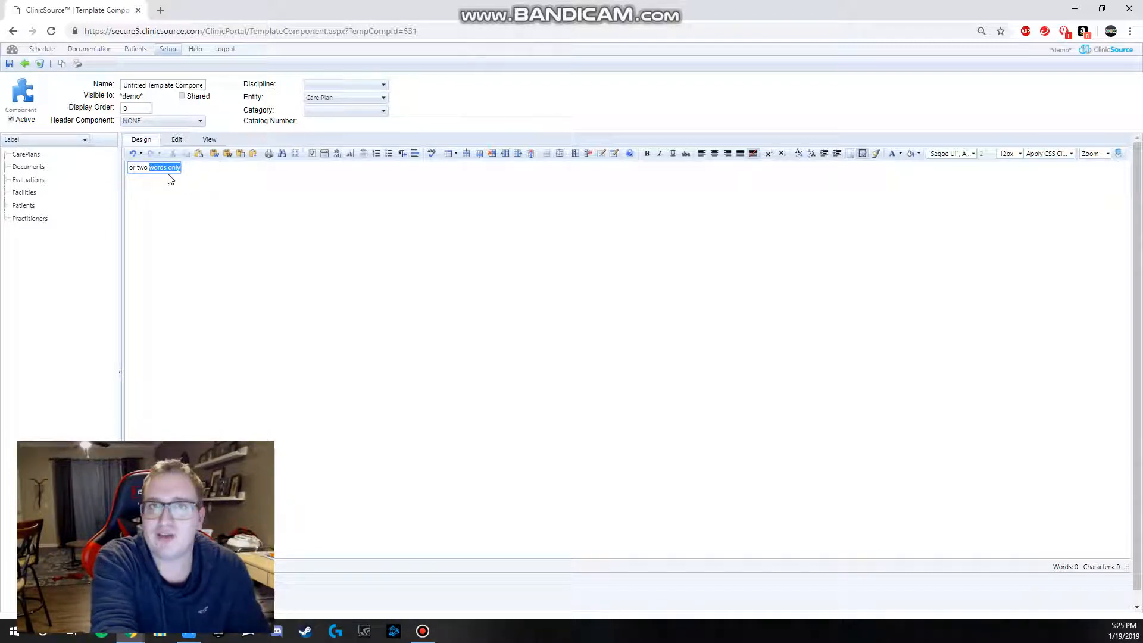
click(155, 172)
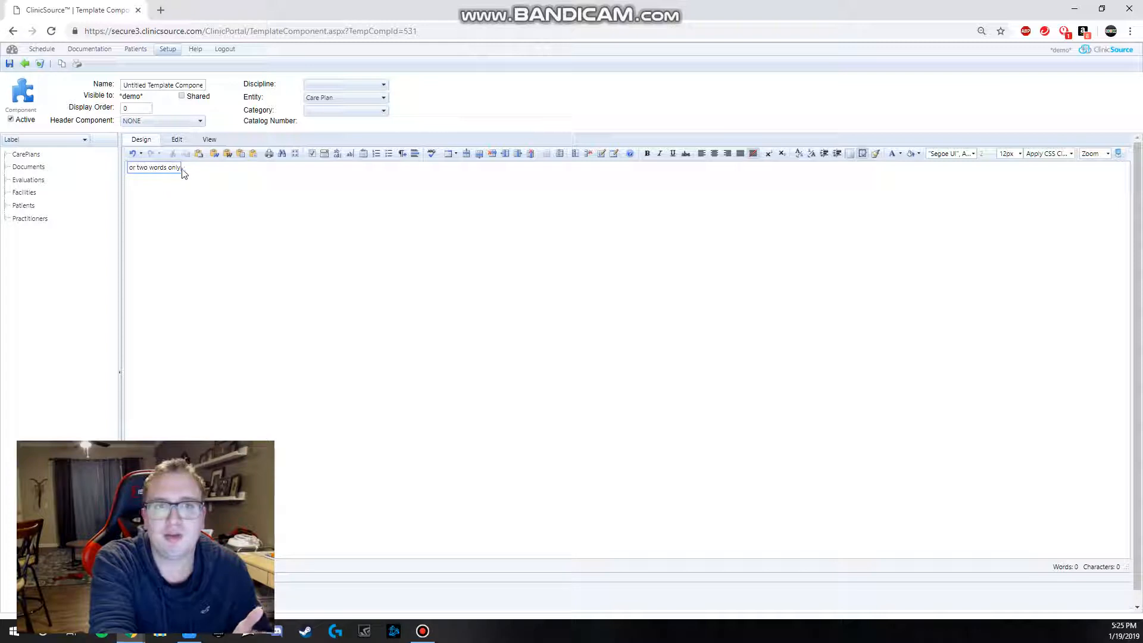
Step: Clear all sample text from the single-line text box
drag(178, 169, 126, 171)
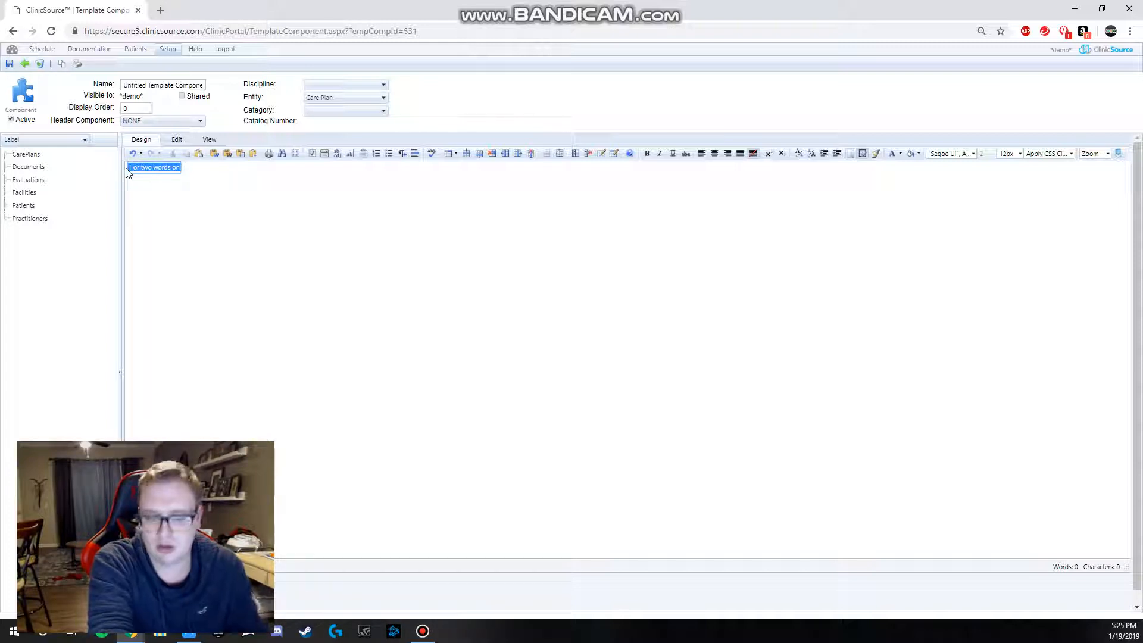
key(BackSpace)
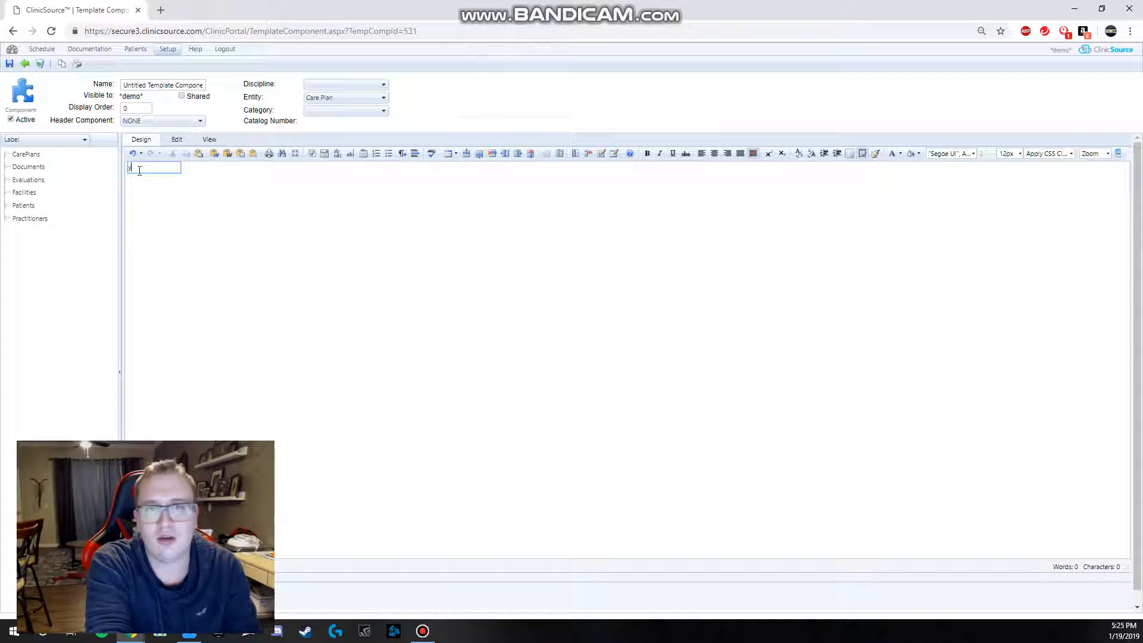
key(BackSpace)
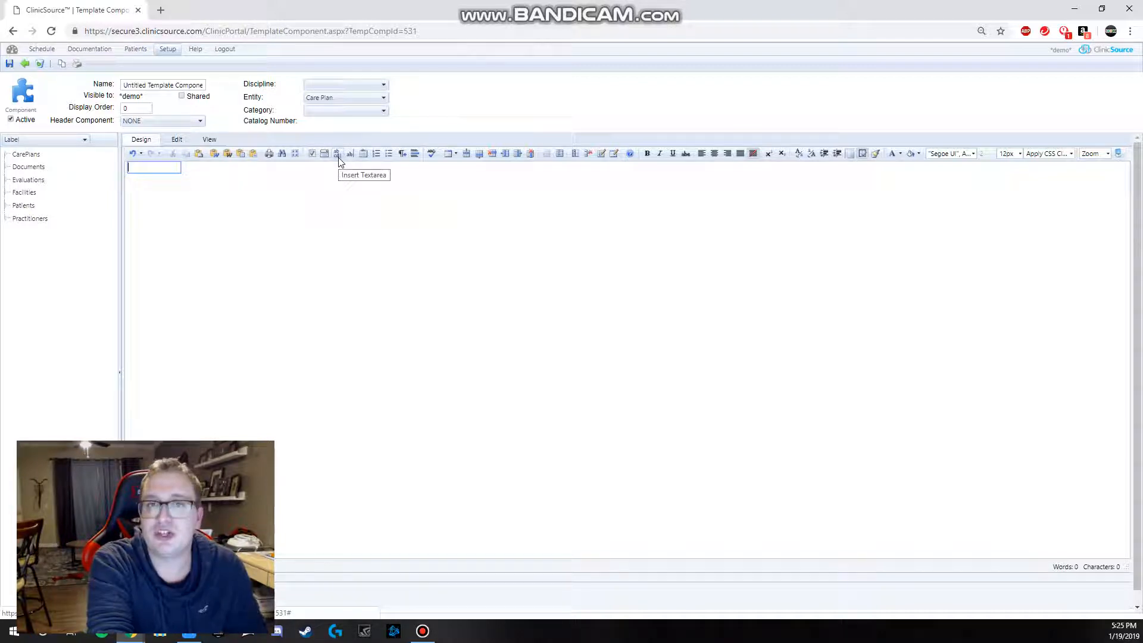
Step: Insert a textarea on a new line below the single-line text box
click(228, 175)
key(Return)
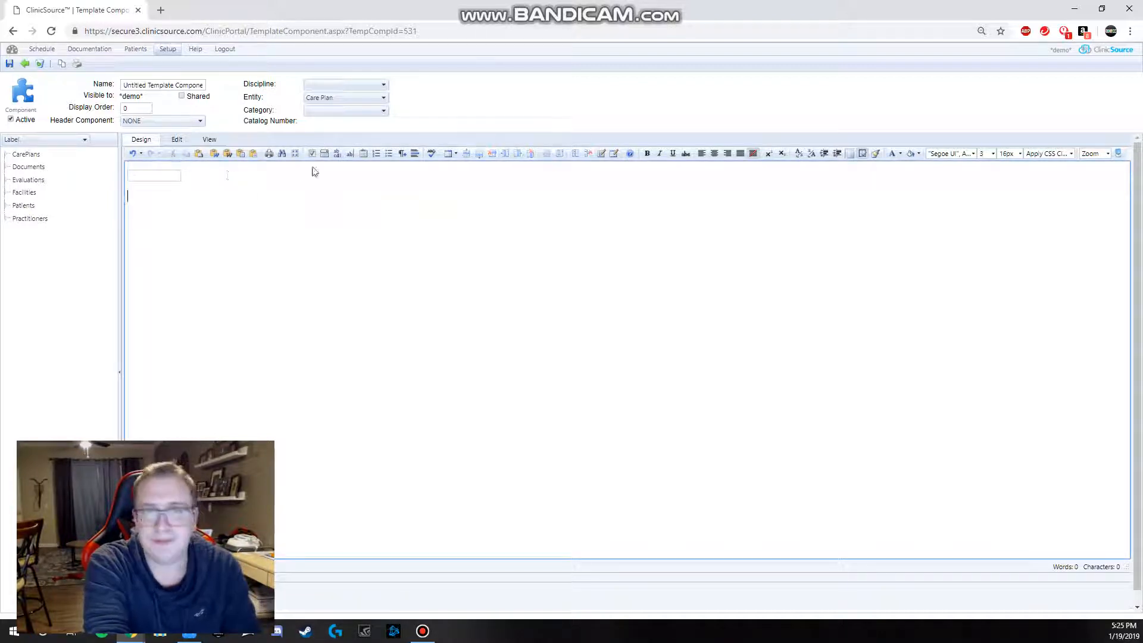
click(337, 155)
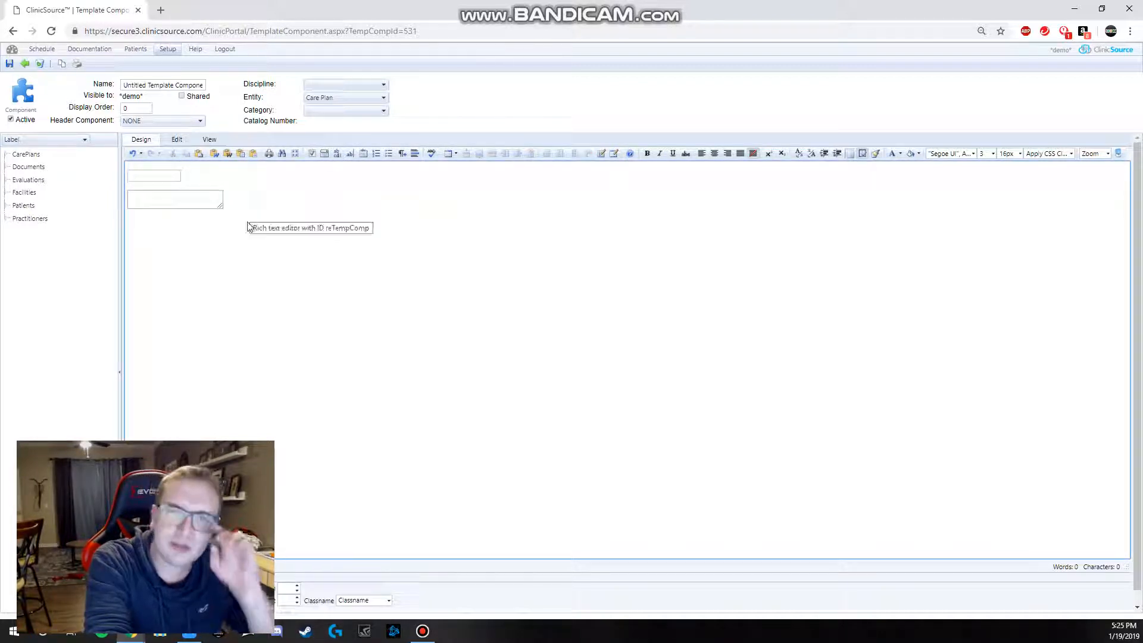
Step: Shrink the textarea to about 100 by 23 px, roughly the size of the text box above it
click(143, 197)
click(186, 189)
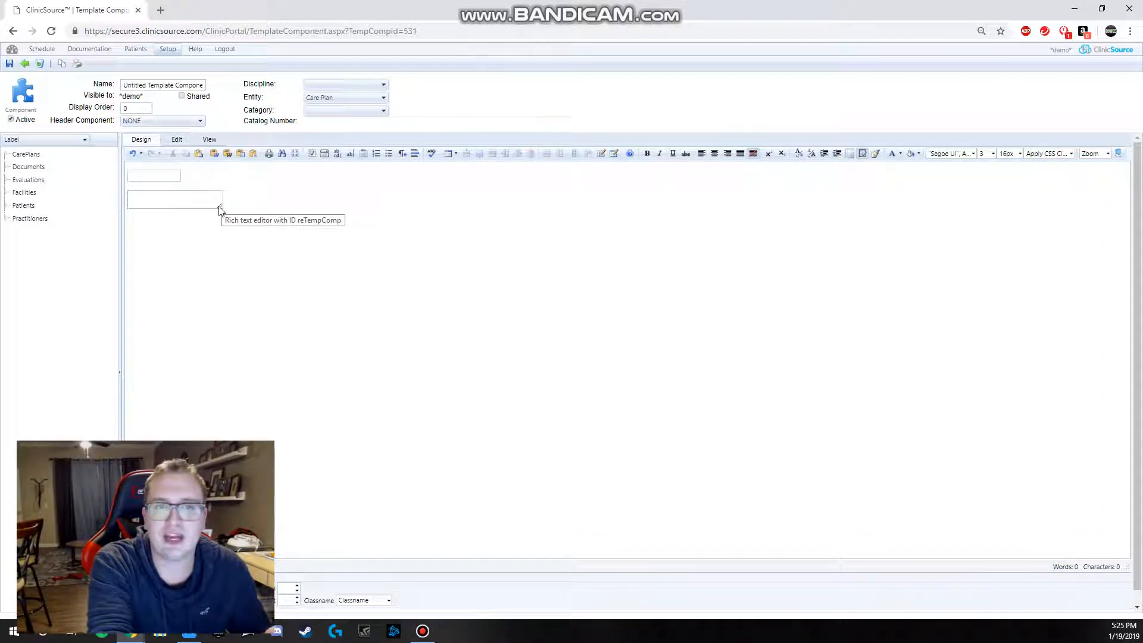
drag(219, 209, 179, 204)
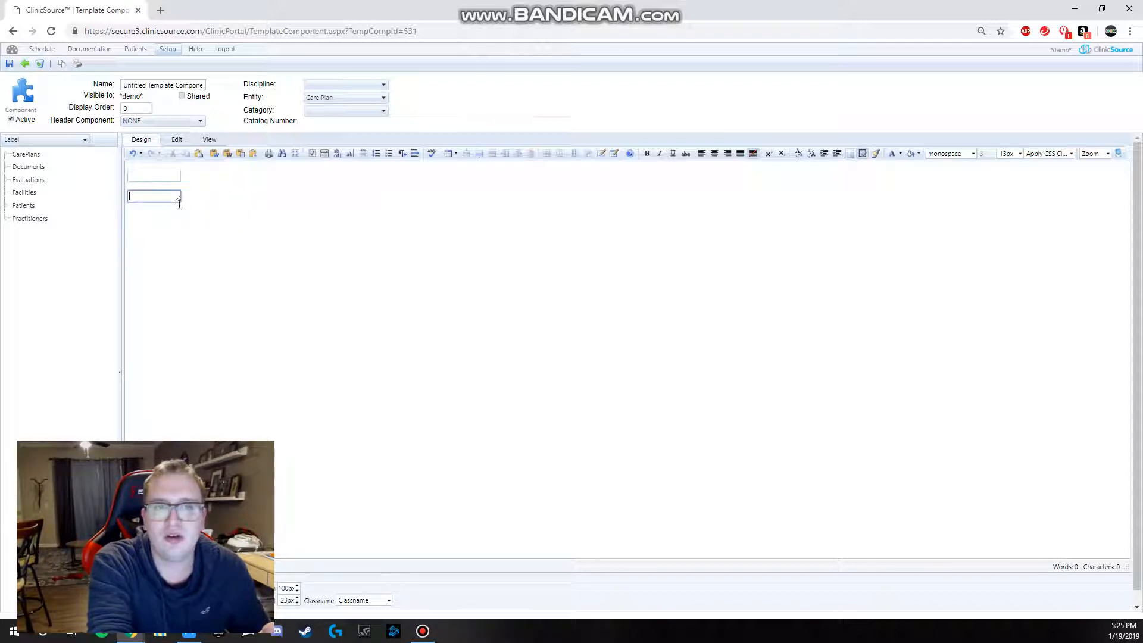
click(177, 222)
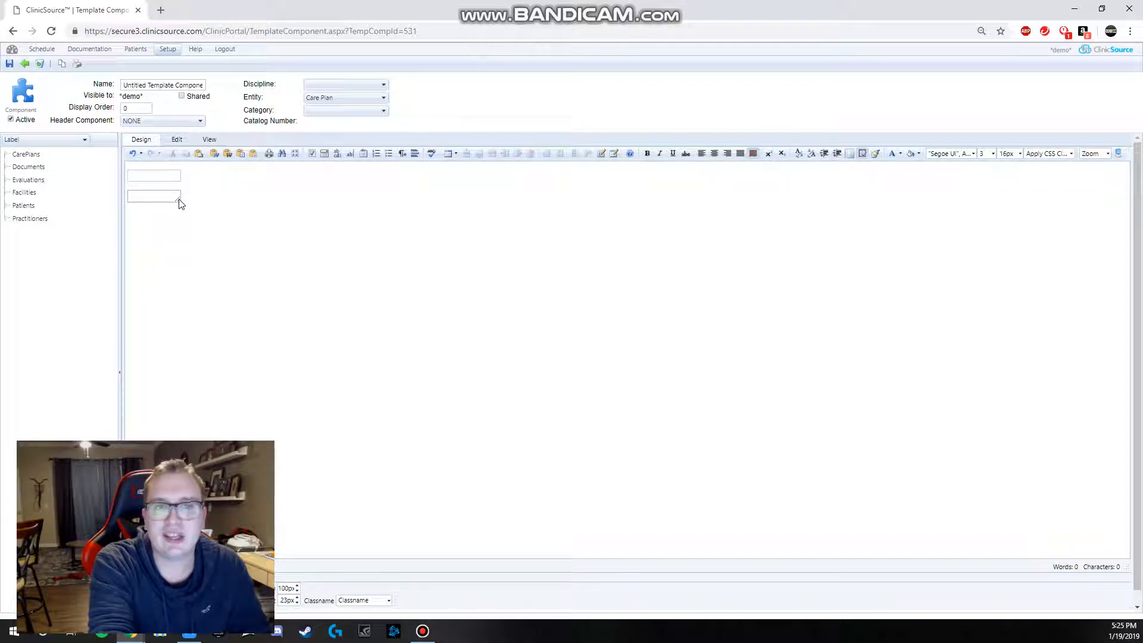
Step: Enlarge the textarea to about 1873 by 243 px and place the cursor in each box for comparison
drag(179, 204, 1125, 322)
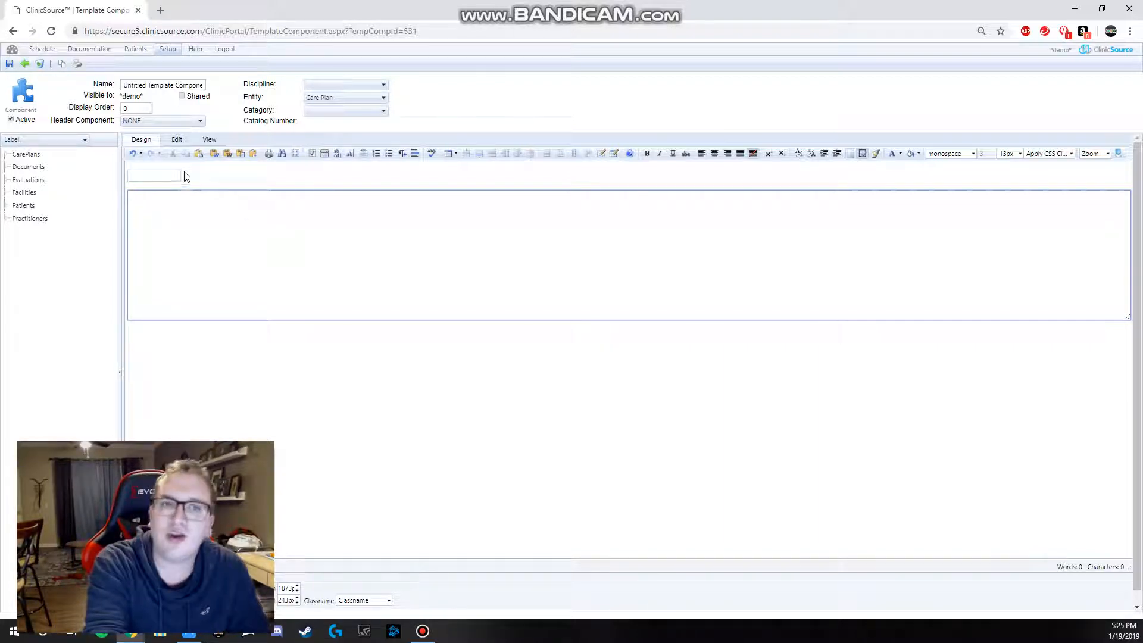
click(160, 177)
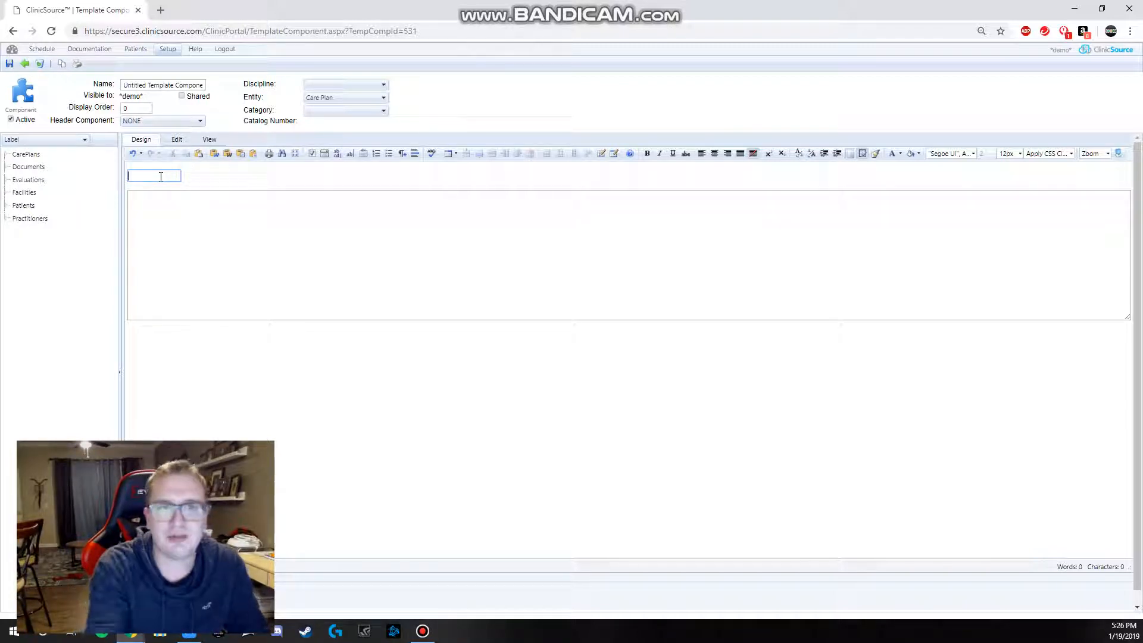
click(180, 227)
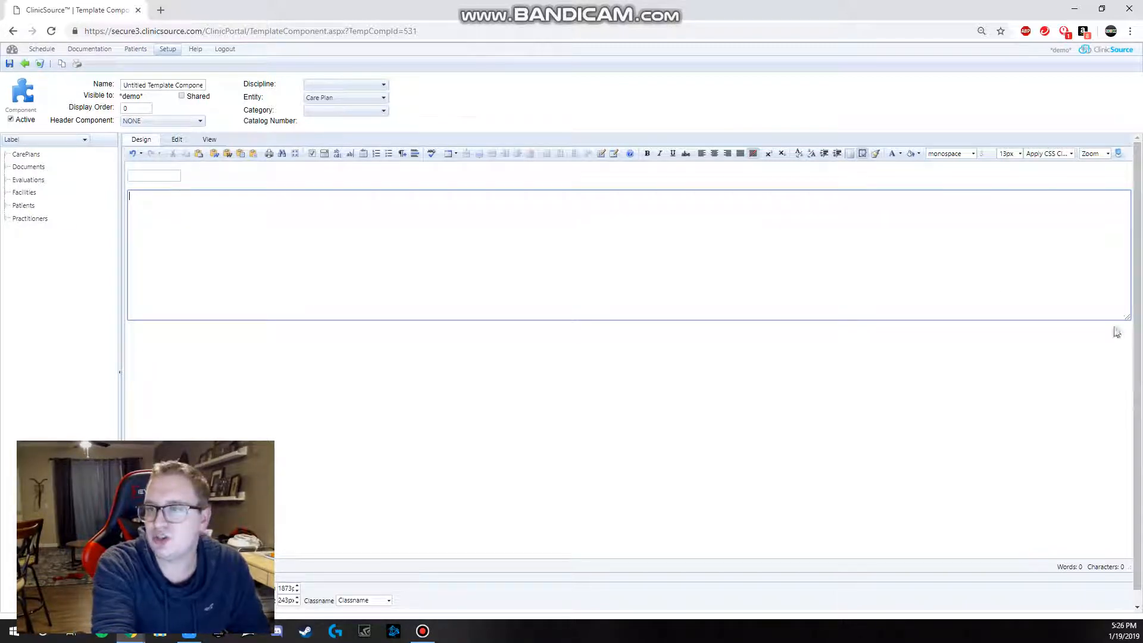
Step: Reduce the textarea to a short single-line field of about 239 by 20 px
drag(1127, 318, 1117, 296)
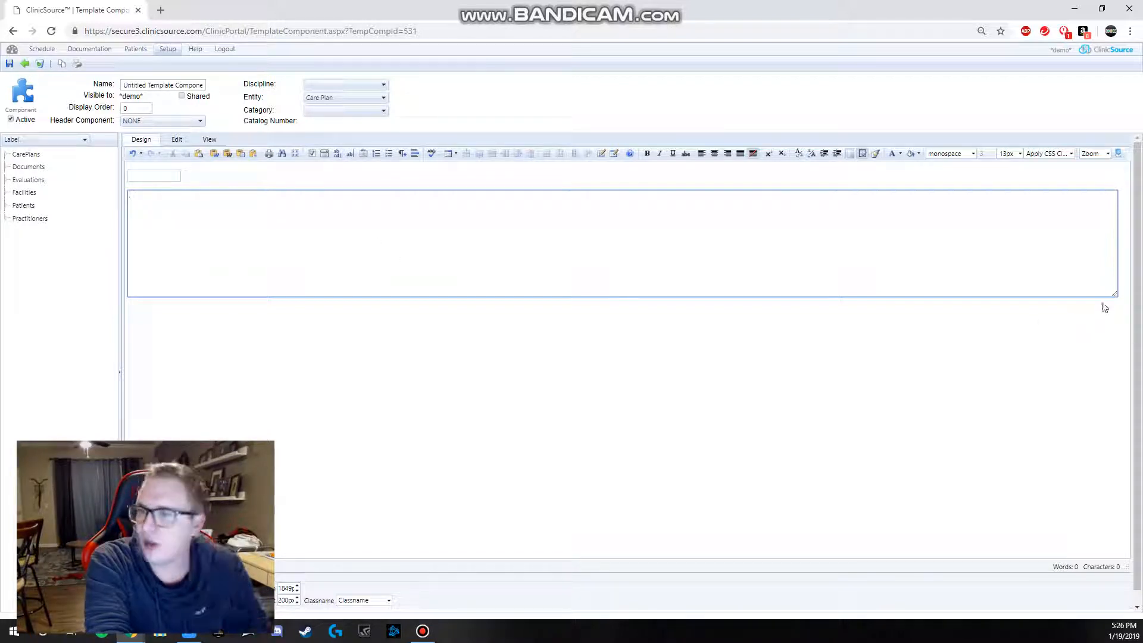
drag(1111, 295, 253, 195)
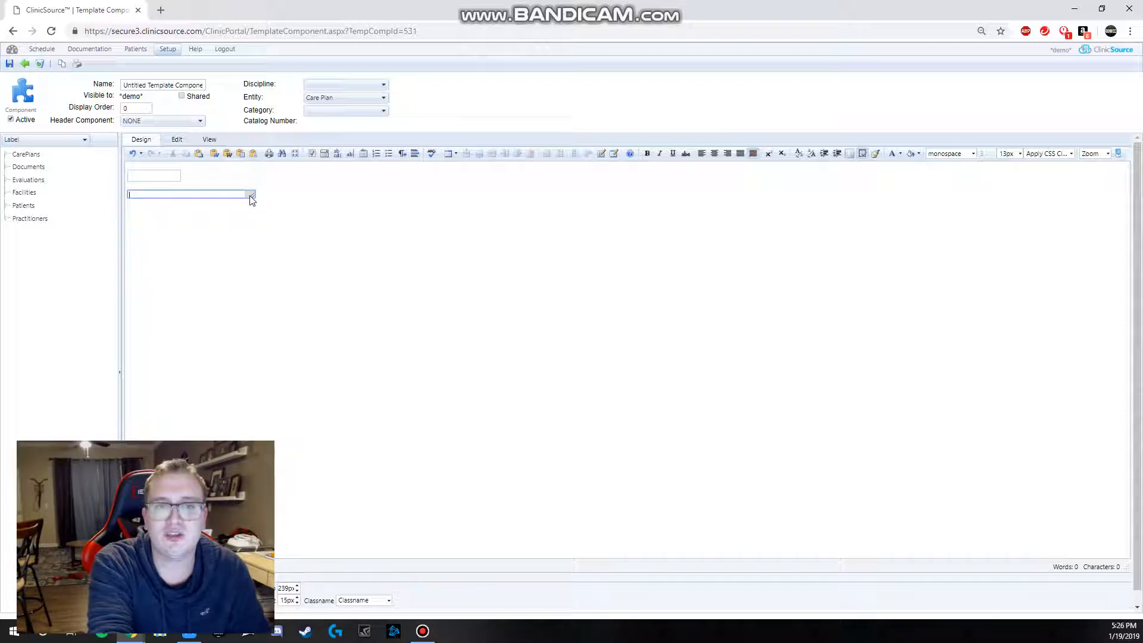
drag(250, 196, 251, 203)
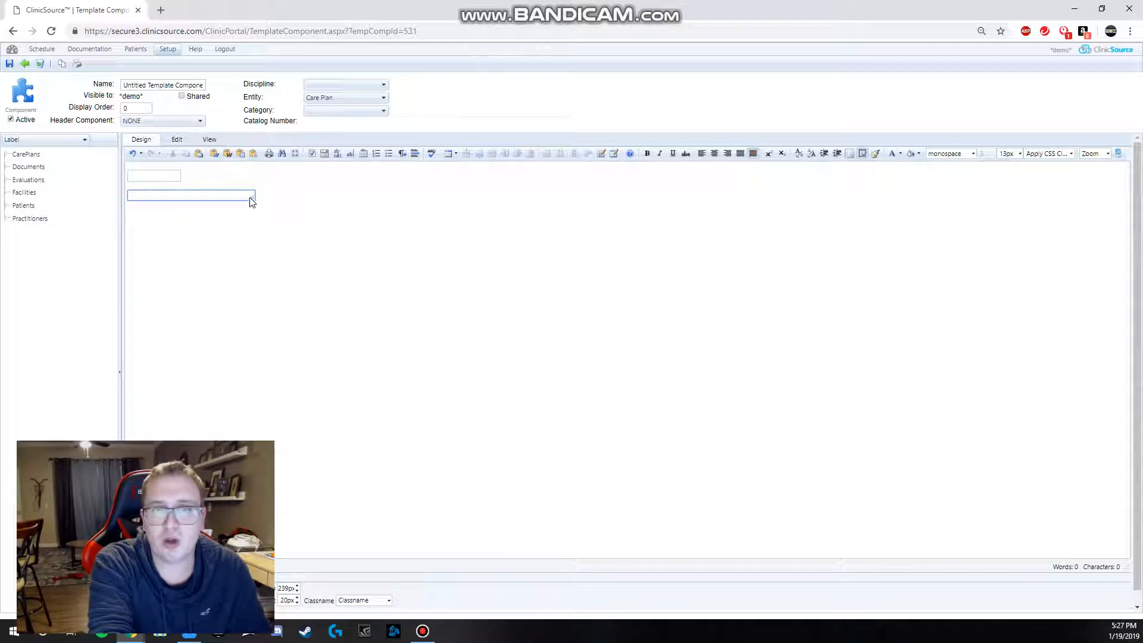
Step: Widen the textarea across the page and flatten it to about 1751 by 15 px
drag(253, 200, 1061, 200)
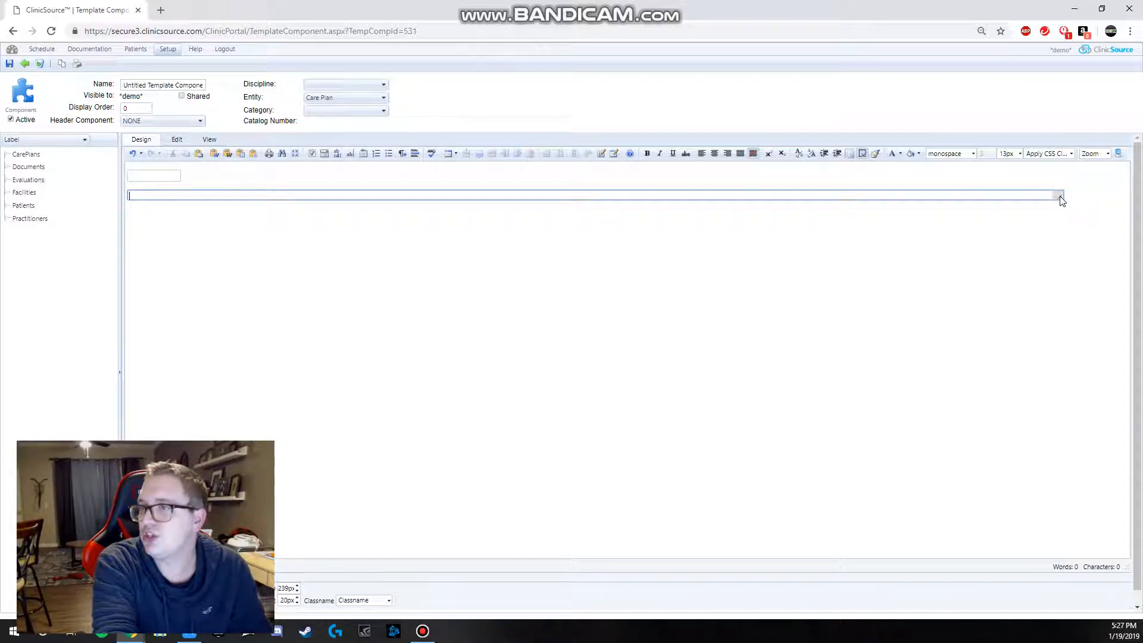
drag(1062, 200, 1062, 203)
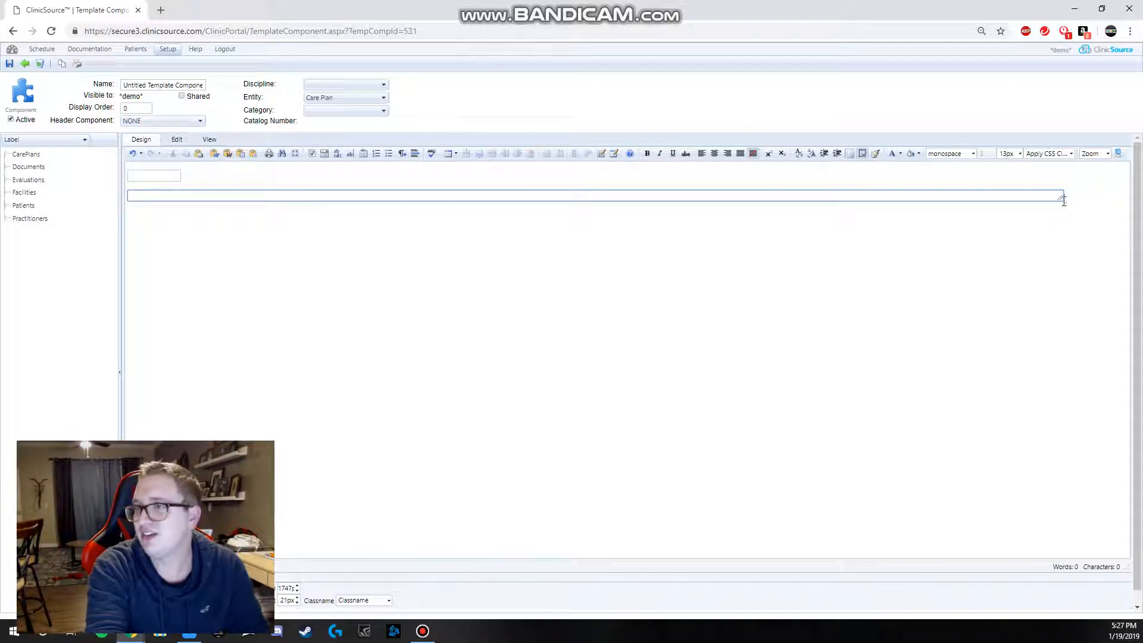
drag(1061, 199, 1064, 195)
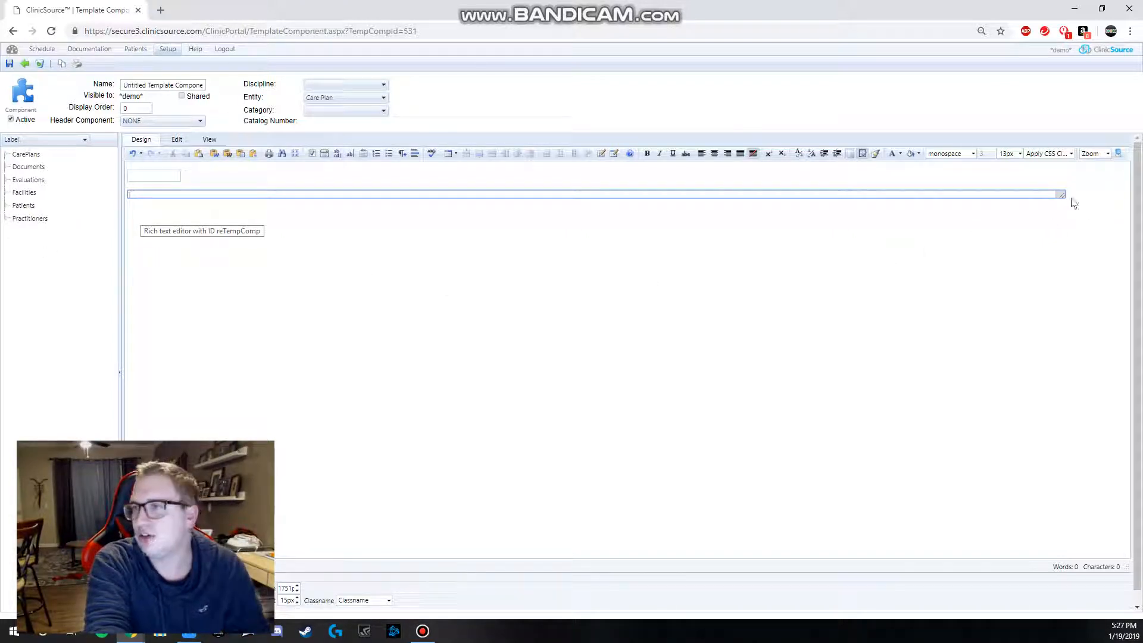
Step: Enlarge the textarea, reduce it to a full-width single line of about 1791 by 26 px, and return to the template list
drag(1064, 199, 1078, 342)
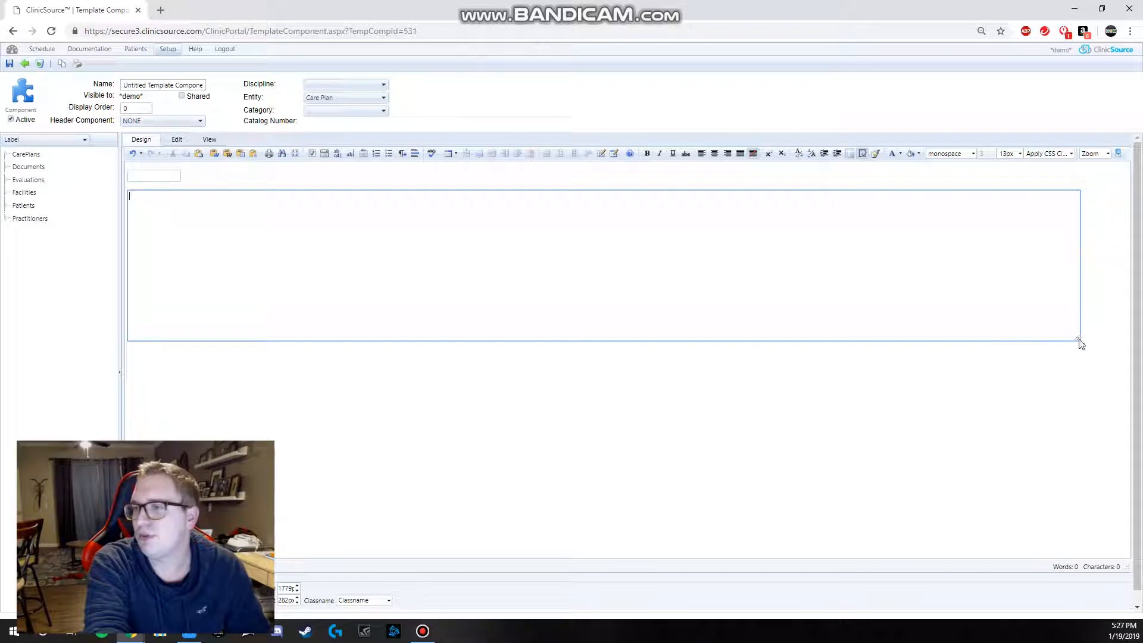
drag(1081, 344, 1086, 204)
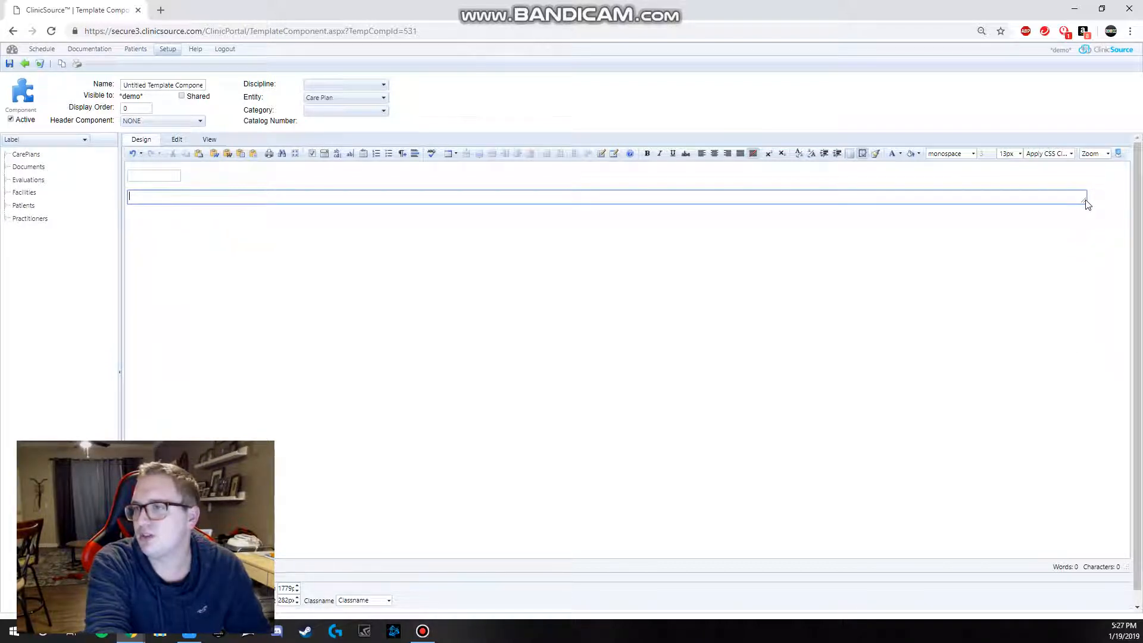
click(173, 264)
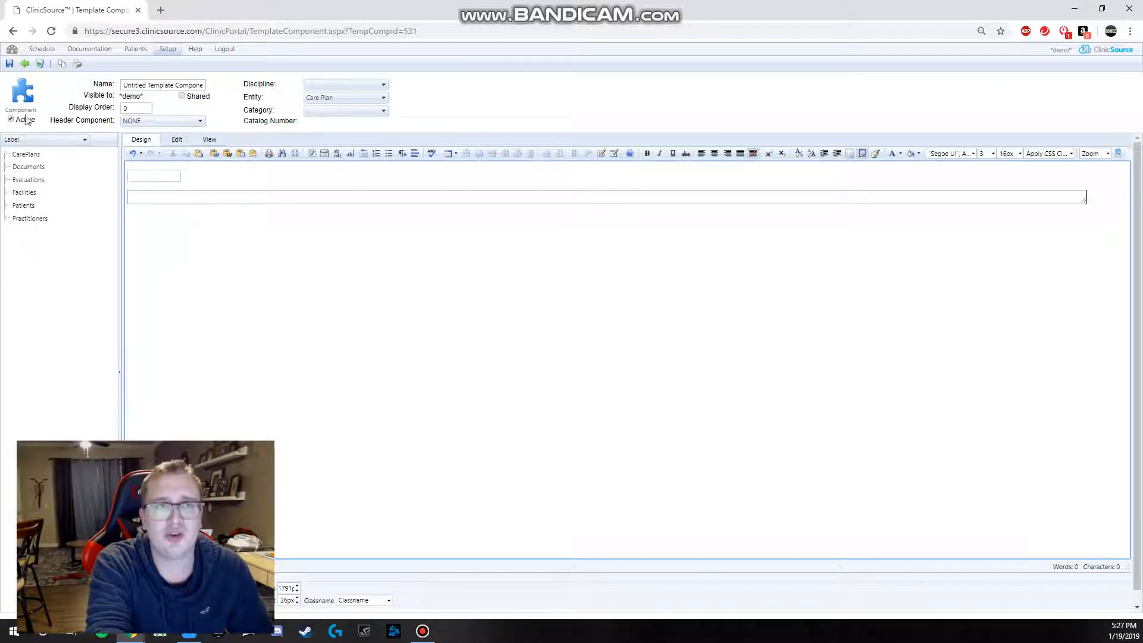
click(24, 63)
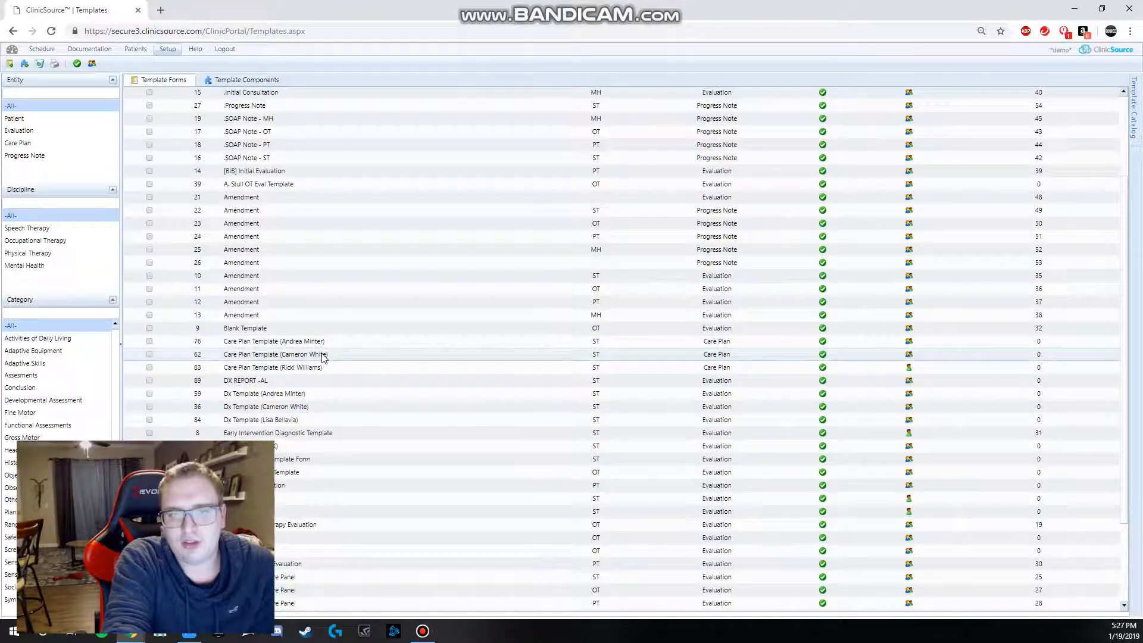
Step: Open speech therapy care plan template number 62, then open its (CW) History component for editing
double_click(323, 355)
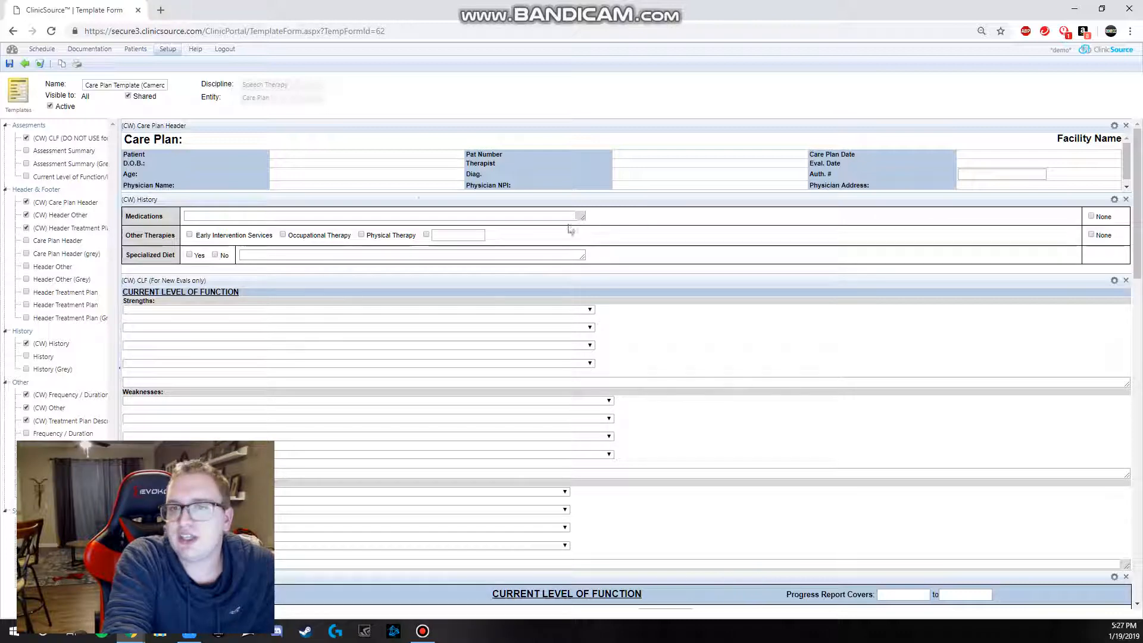
click(191, 218)
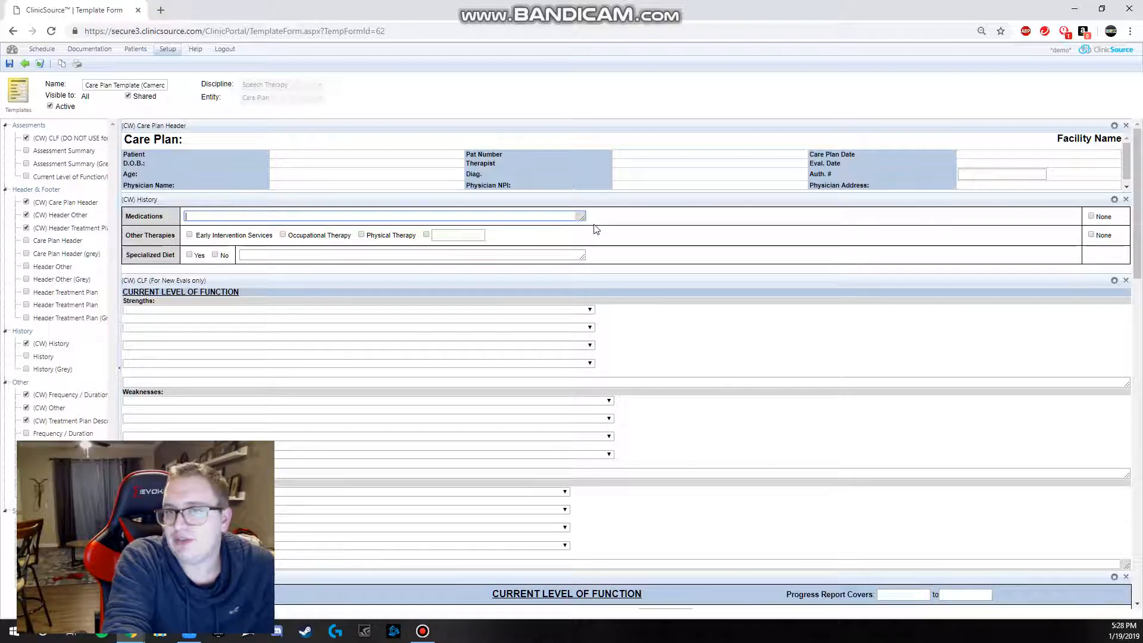
click(1112, 200)
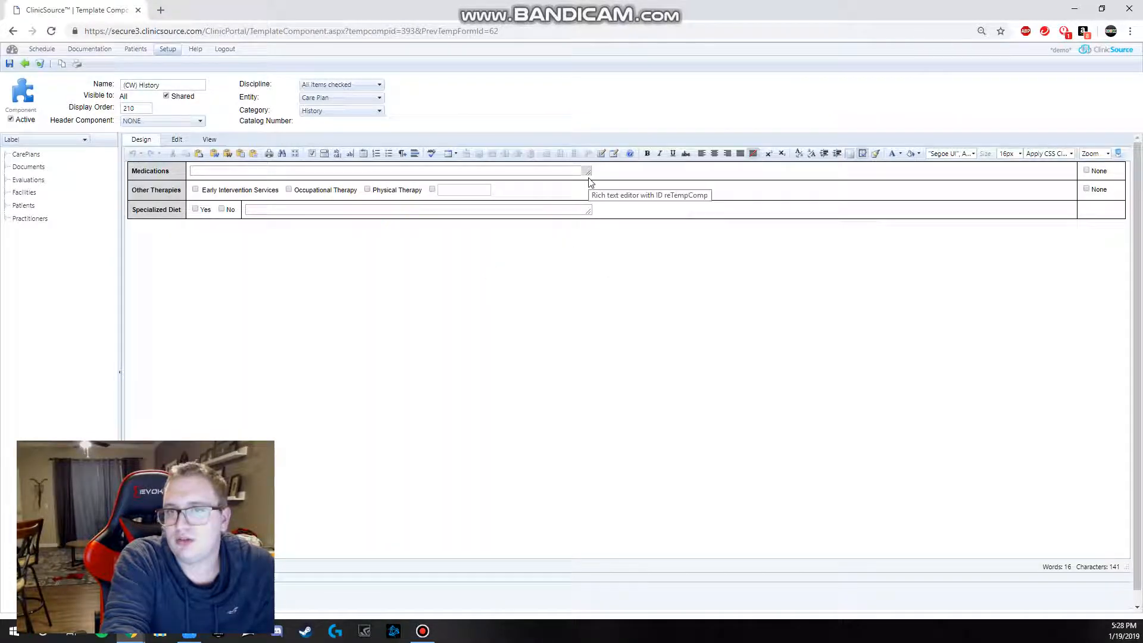
Step: Resize the Medications textarea to about 750 by 20 px and save the History component
click(587, 173)
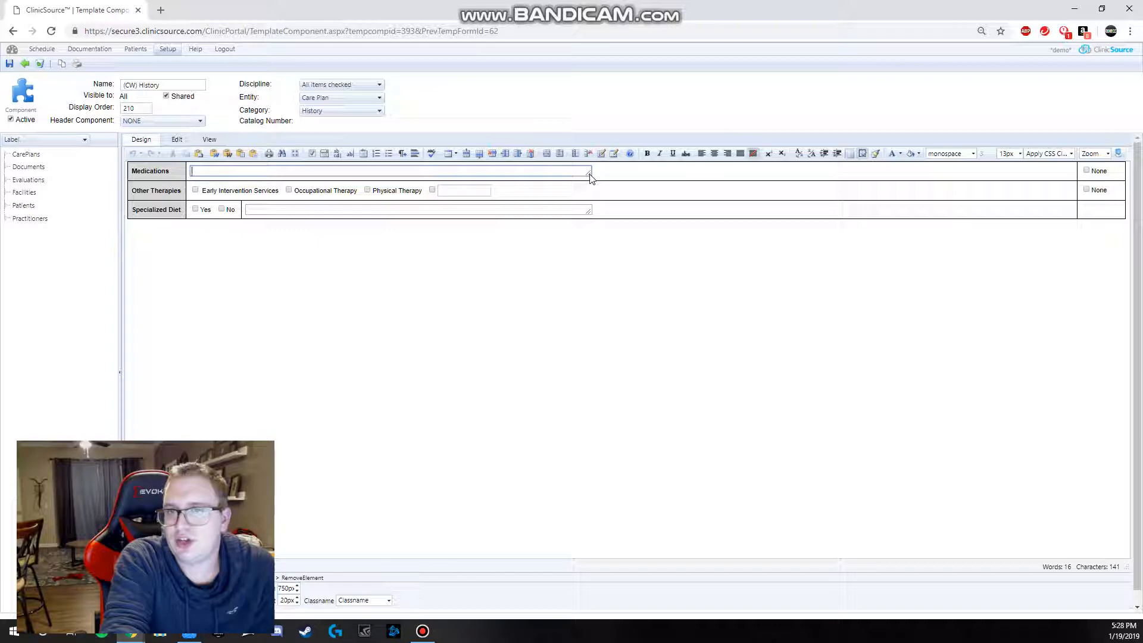
click(602, 174)
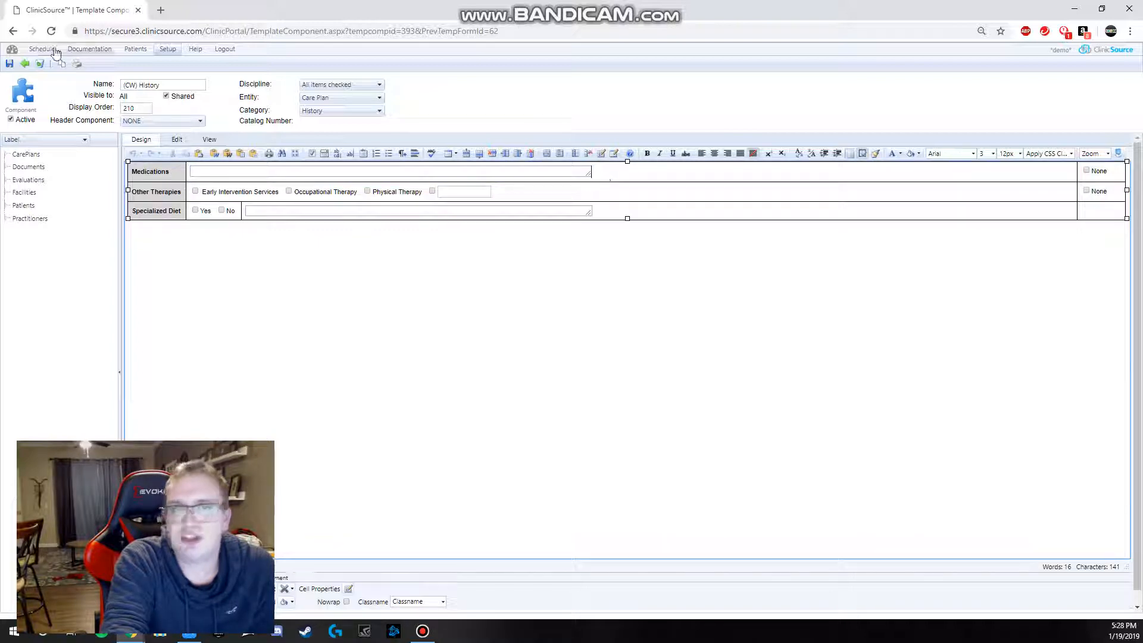
click(9, 64)
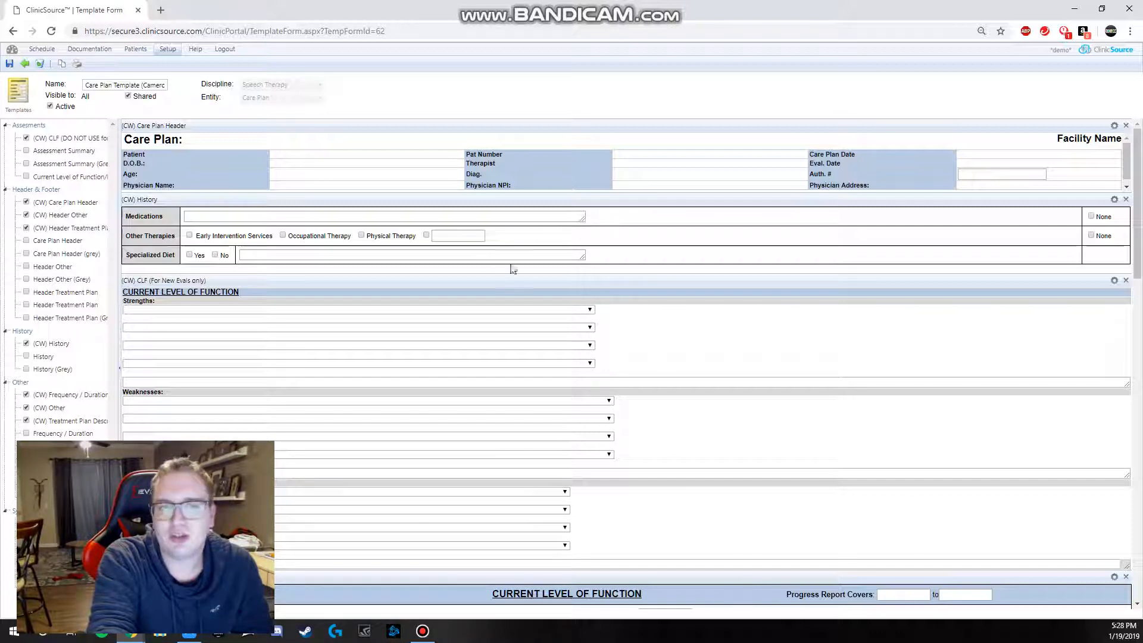
Step: Compare the fixed text boxes in Other Therapies and Current Level of Function with the full-width textarea above Attendance
click(438, 237)
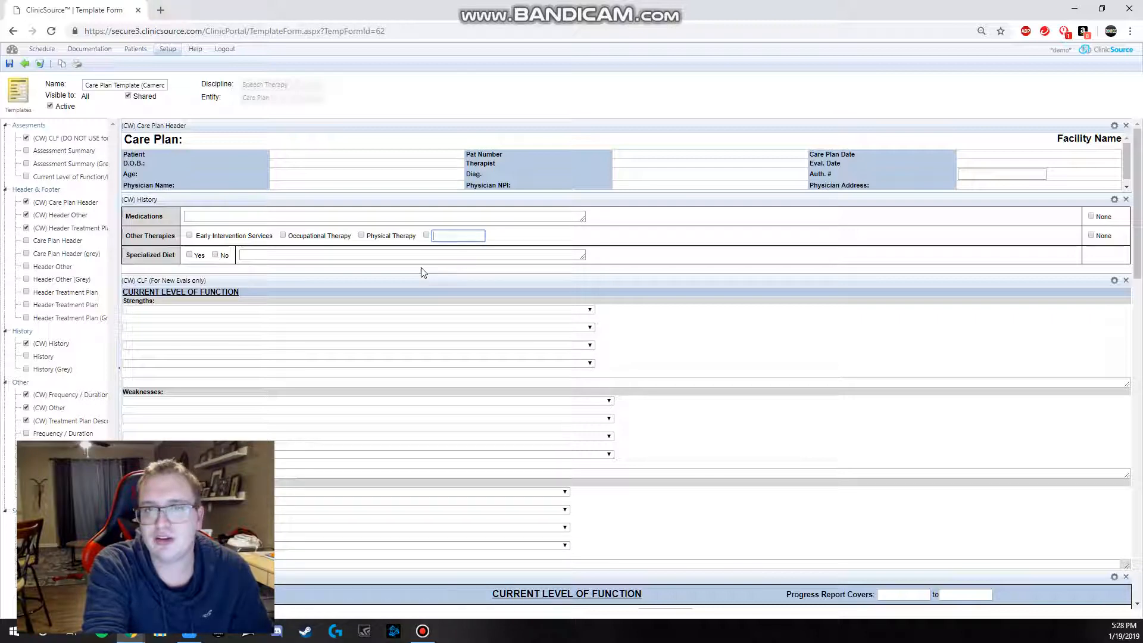
scroll(341, 315, down, 1)
scroll(341, 316, down, 5)
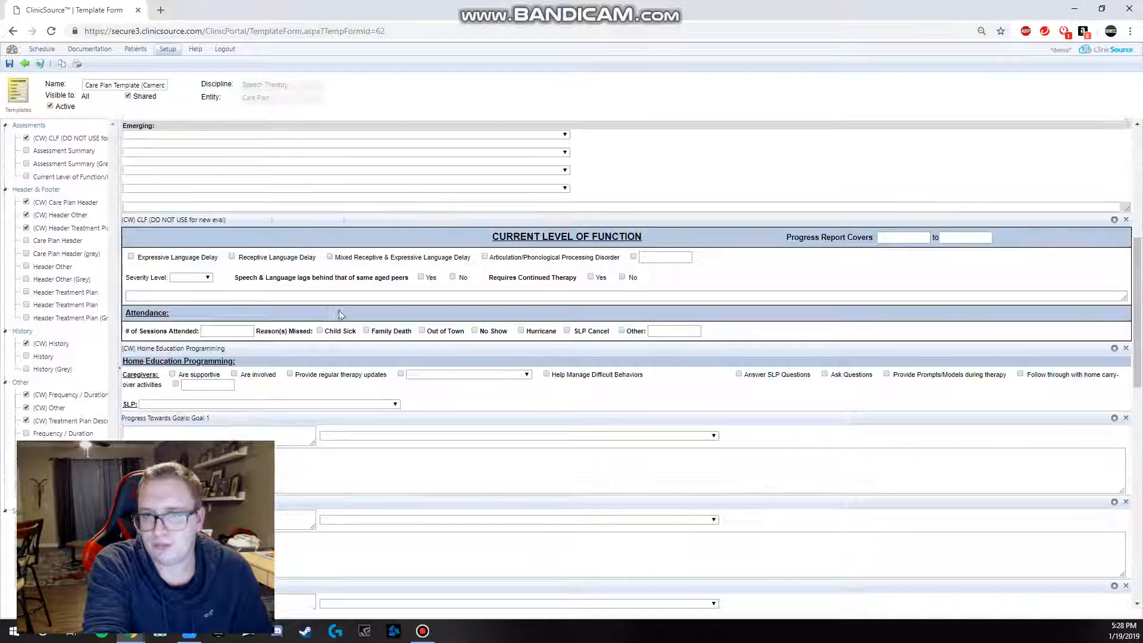
click(662, 257)
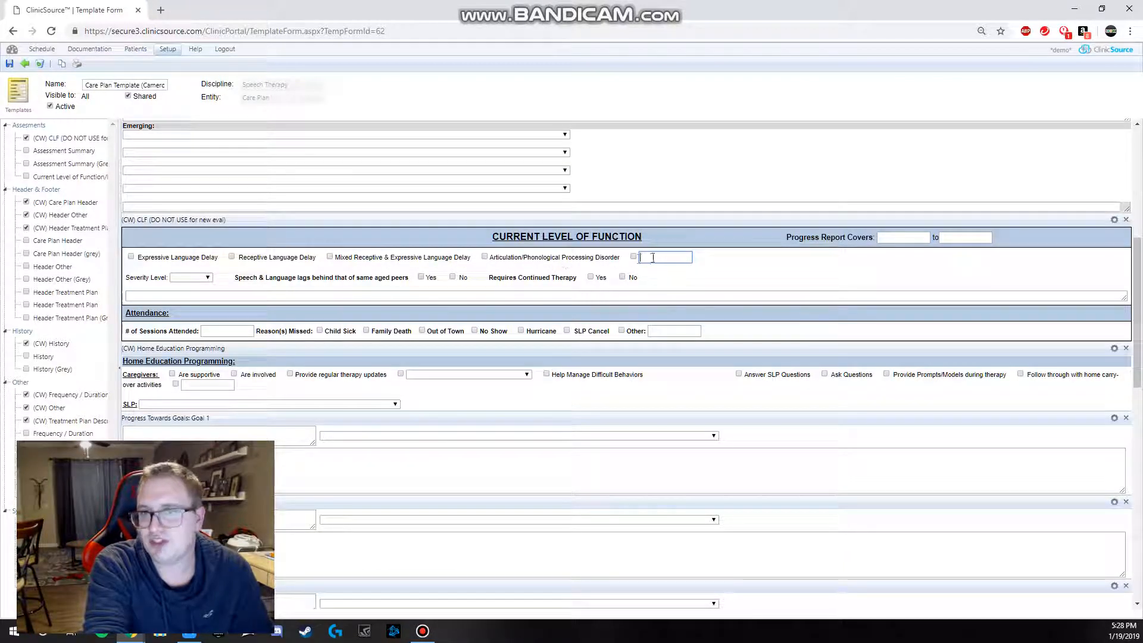
click(244, 296)
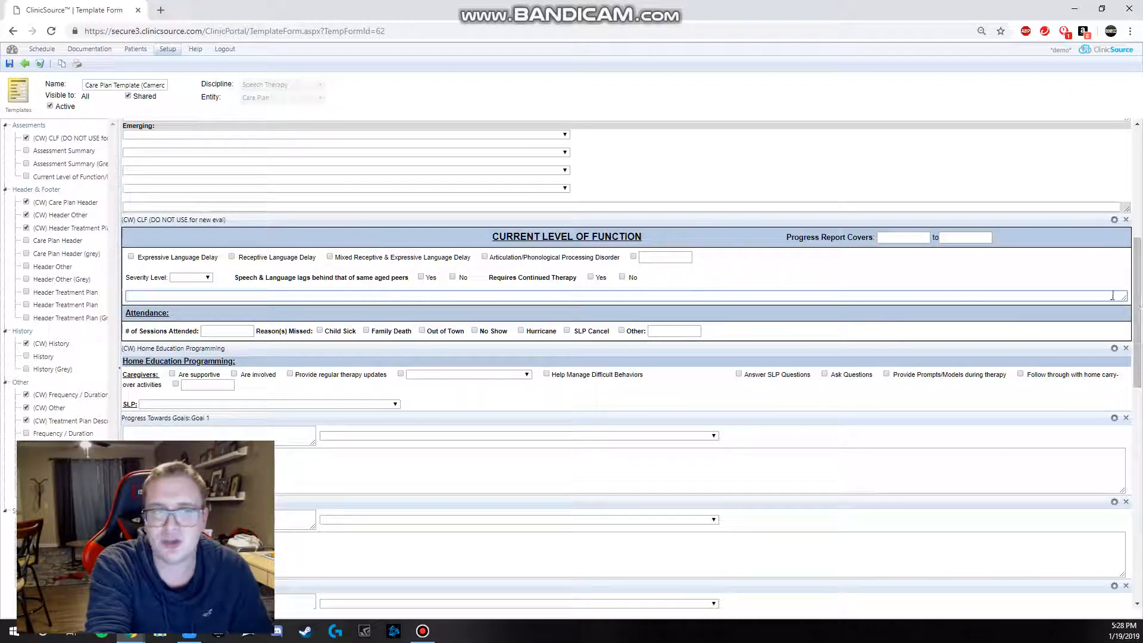
Step: Examine the small and large textareas of Progress Towards Goals: Goal 1 and the status options offered for Goal 2
scroll(391, 428, down, 3)
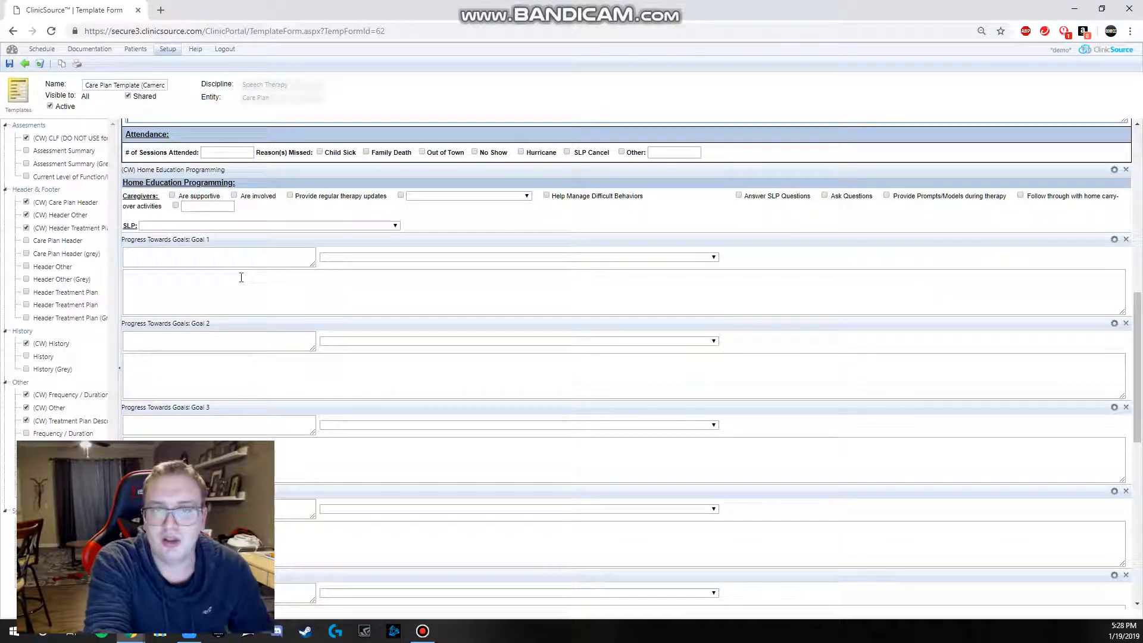
click(272, 300)
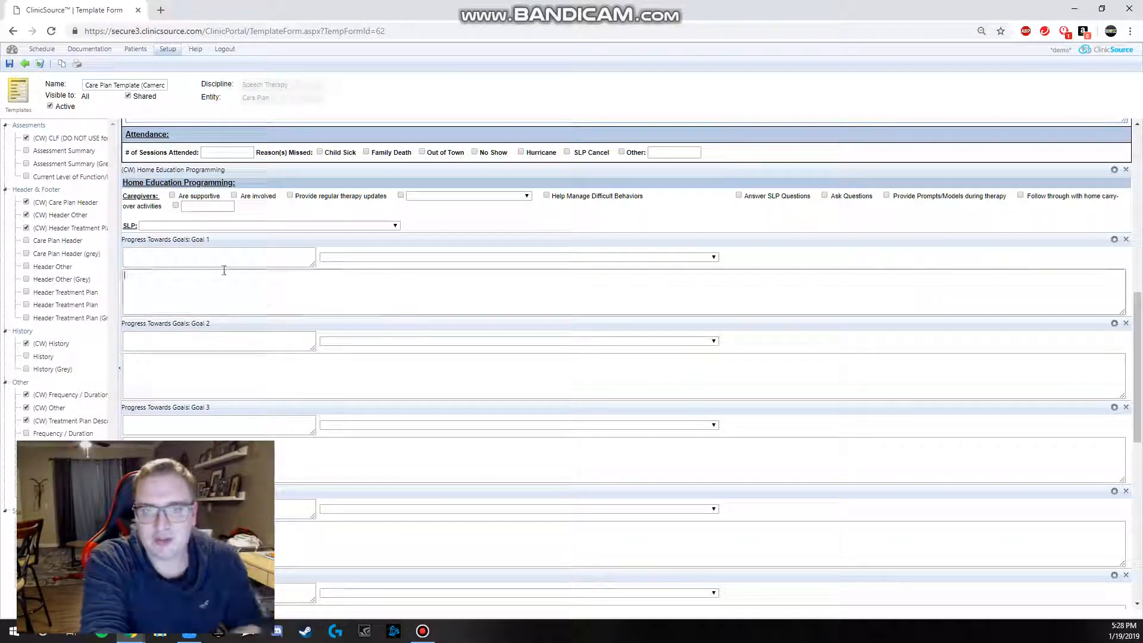
click(162, 256)
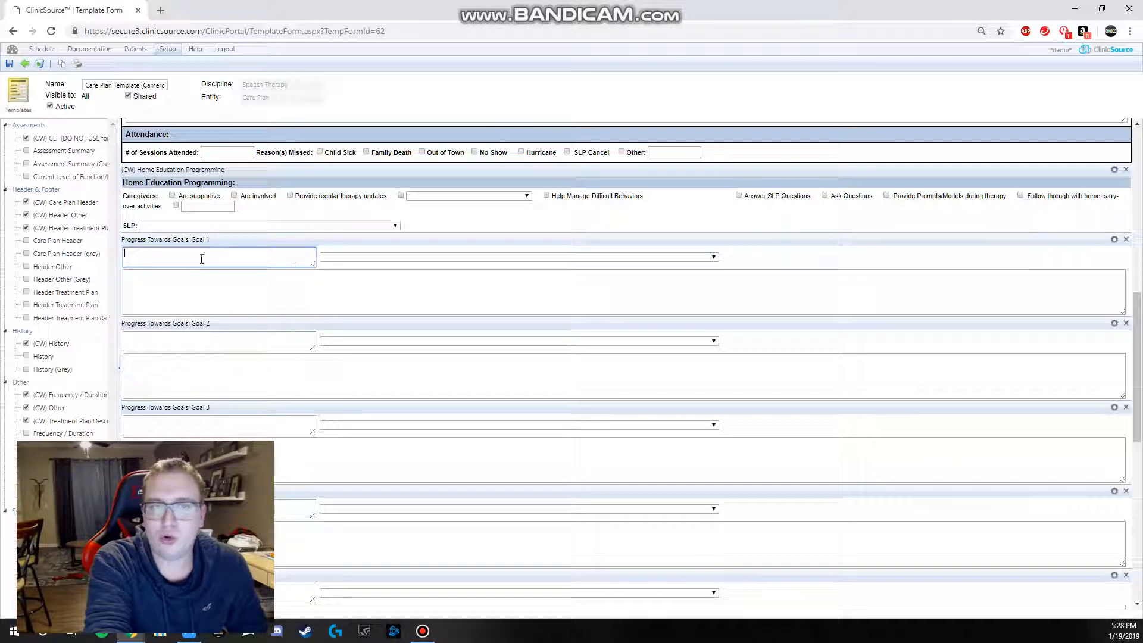
click(214, 287)
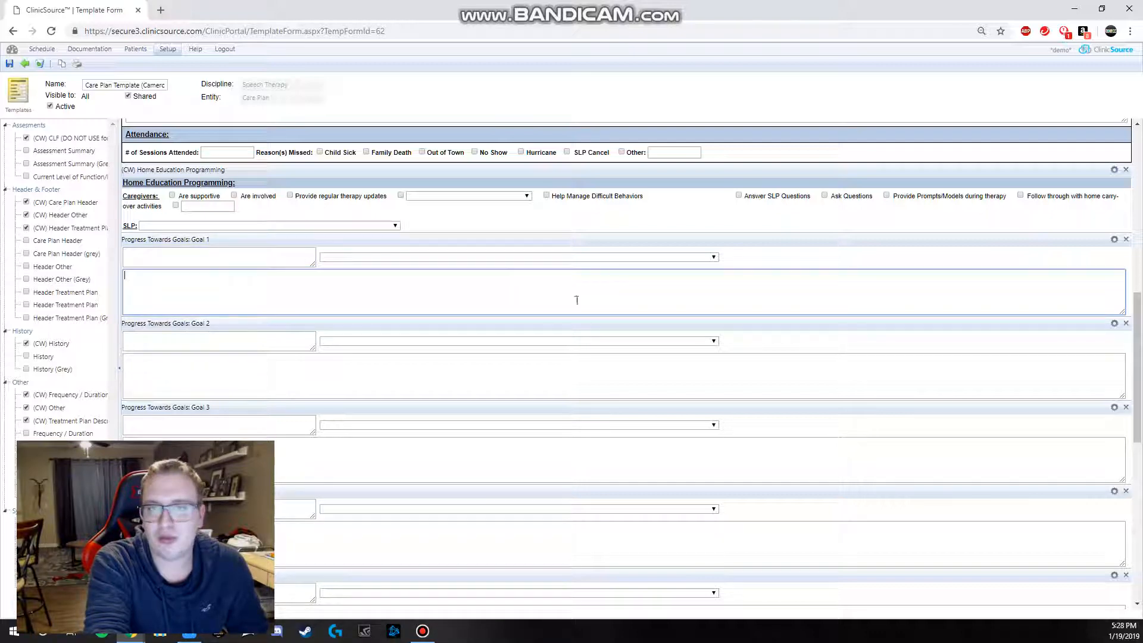
click(360, 341)
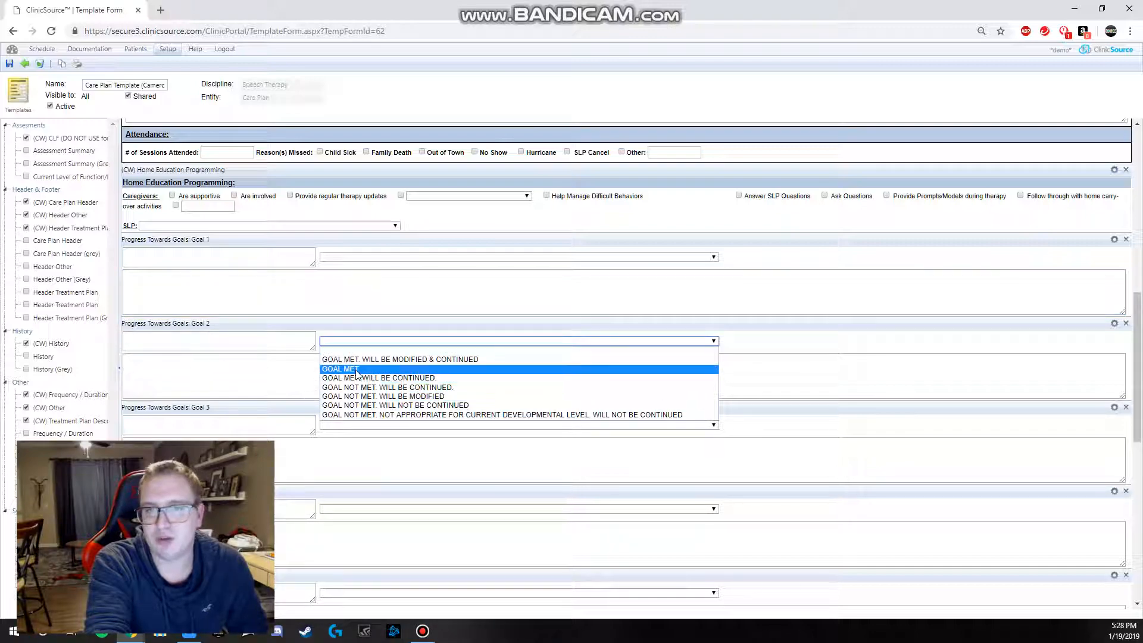
click(283, 384)
Step: Enter "child name" in the text box of the medical necessity sentence under Rehabilitation Potential
scroll(264, 378, down, 5)
scroll(263, 373, down, 3)
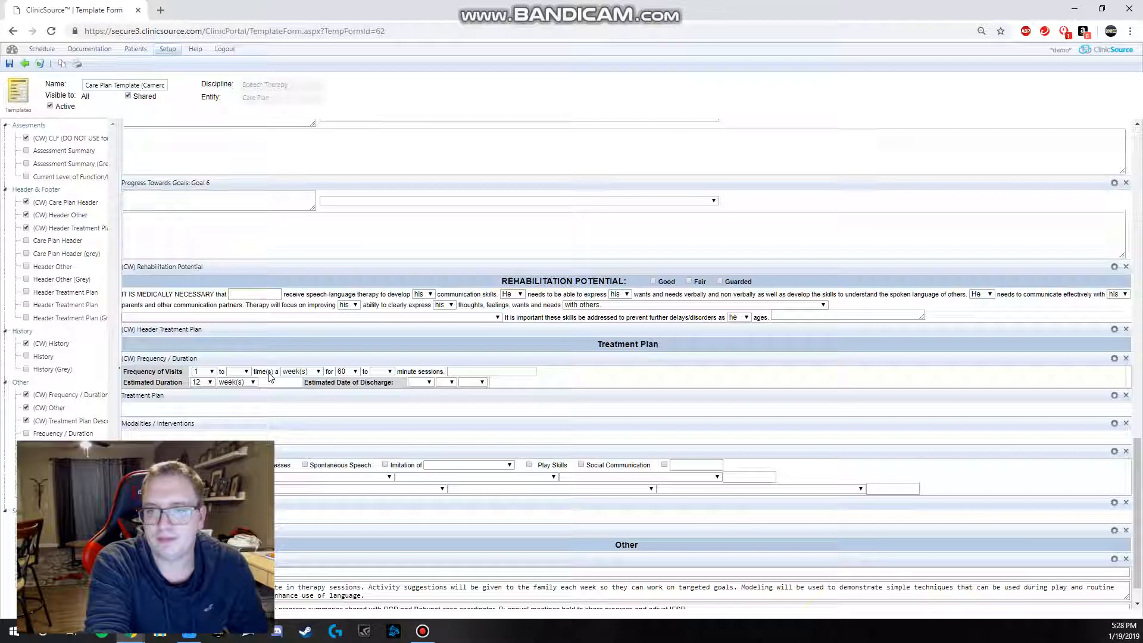
scroll(174, 260, up, 6)
scroll(214, 244, down, 6)
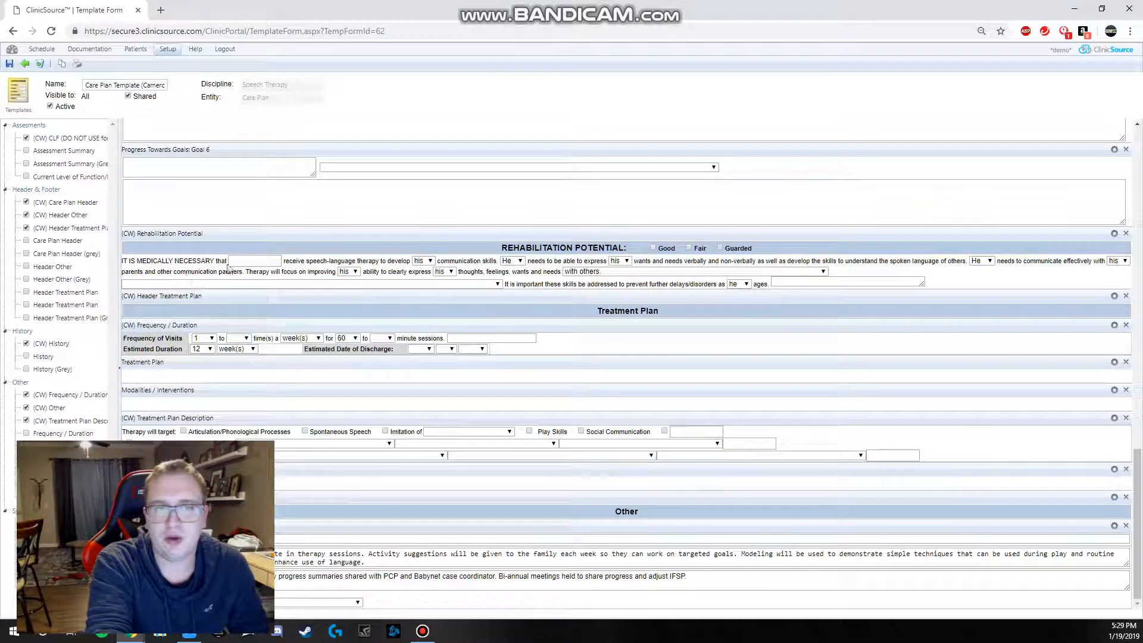
click(230, 263)
text(chil)
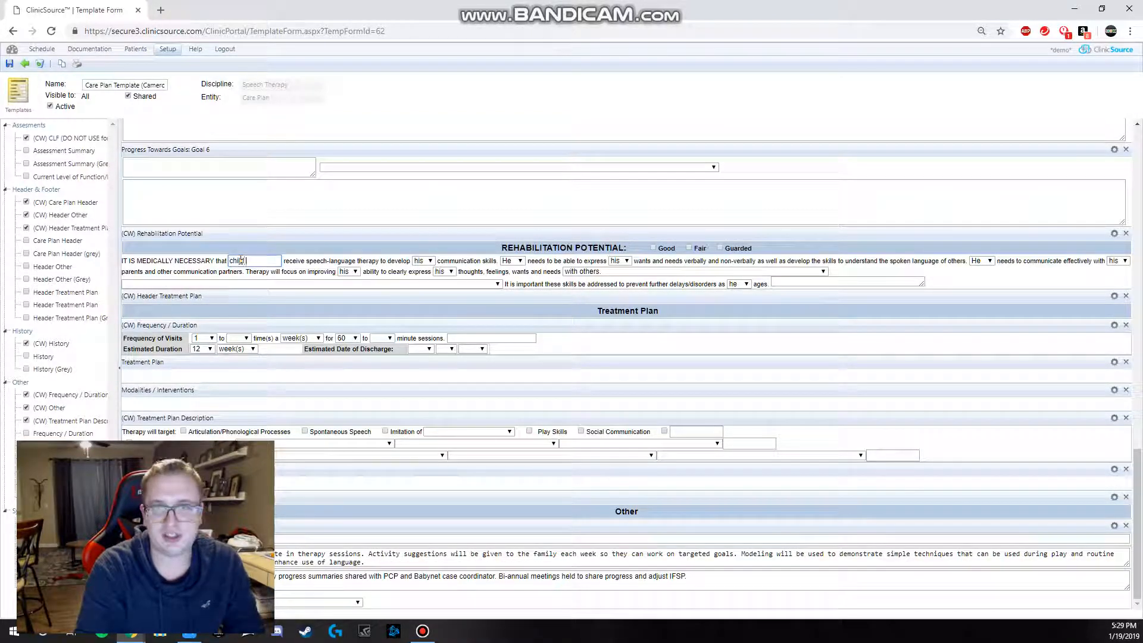
text(d name)
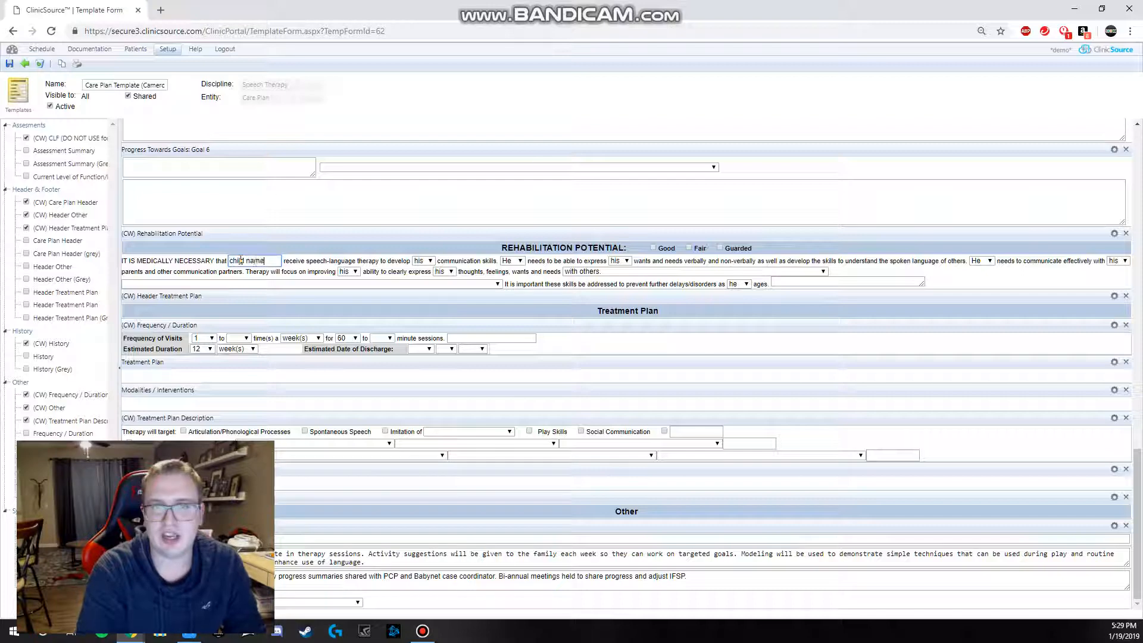
Step: Examine the dropdown choices for the pronoun, the reason for communicating and the therapy target in the Rehabilitation Potential paragraph
click(431, 263)
click(432, 263)
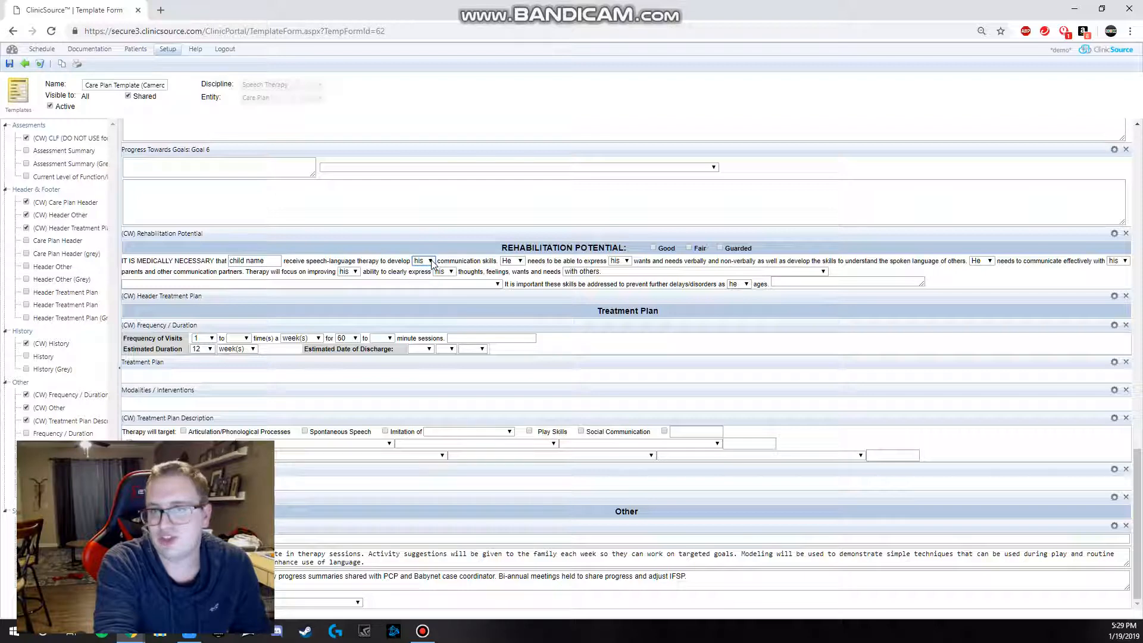
click(576, 272)
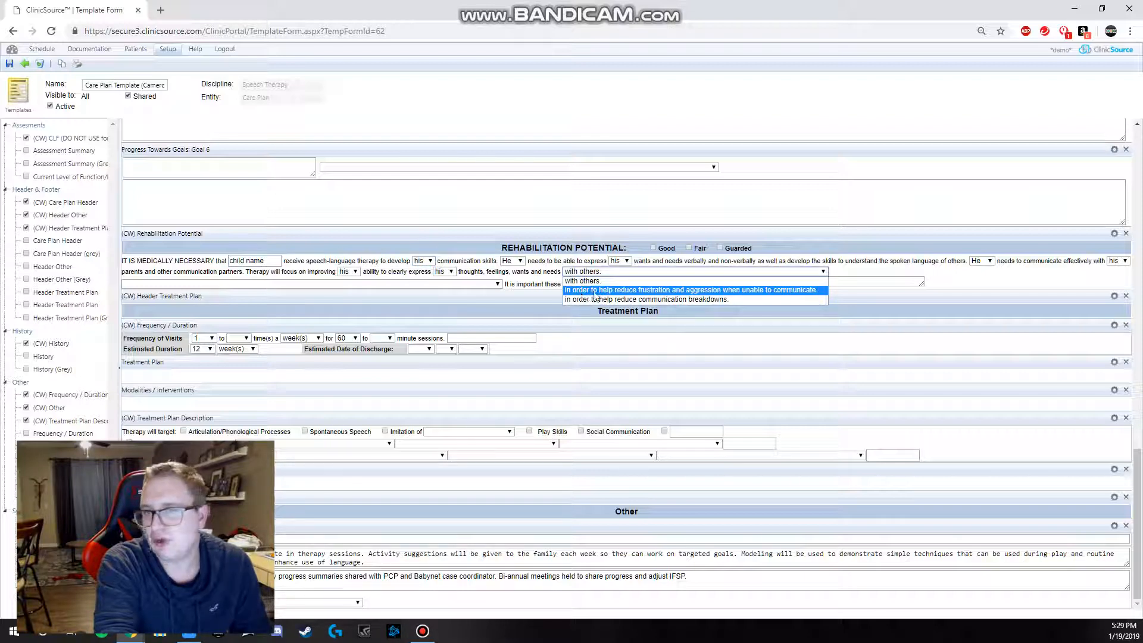
click(544, 280)
click(310, 284)
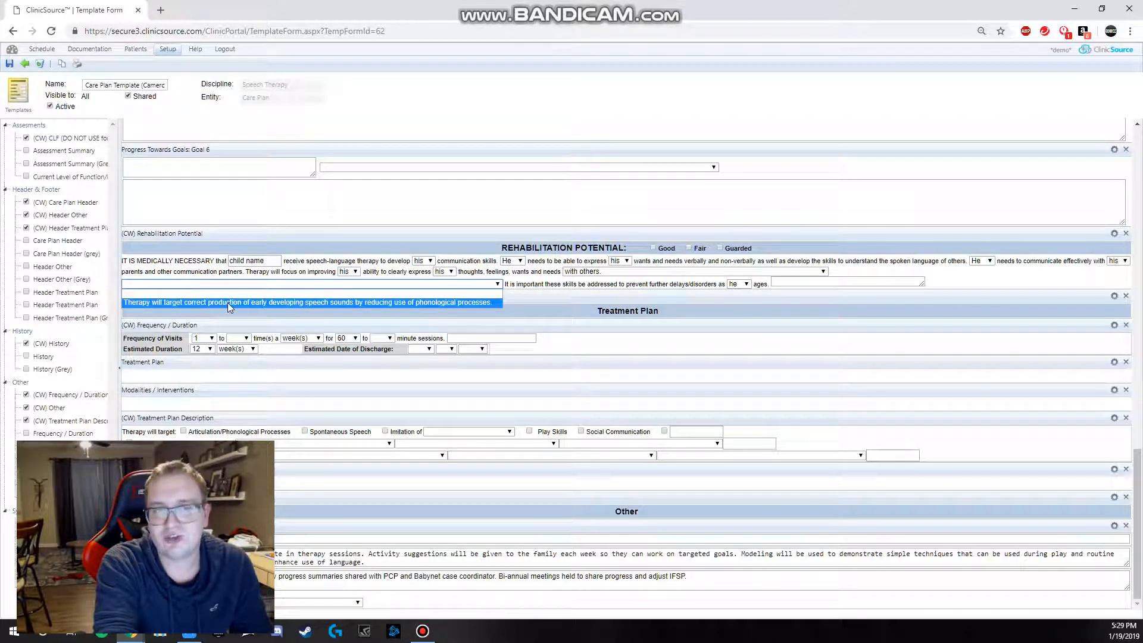
click(573, 347)
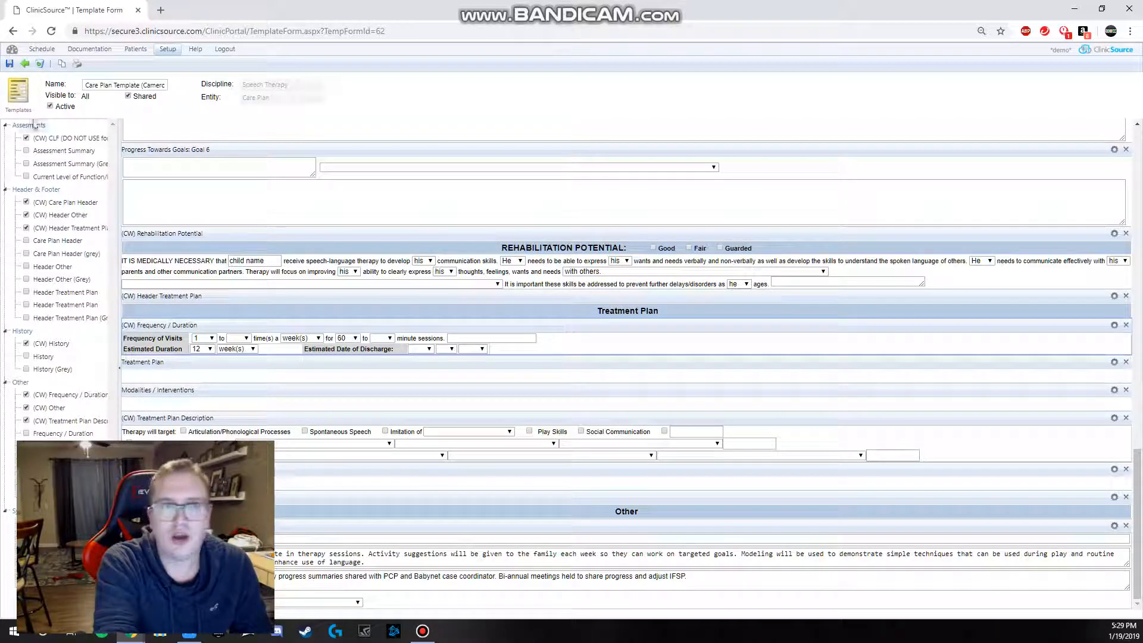
Step: Return to the template list and open speech therapy Dx template number 36
click(24, 65)
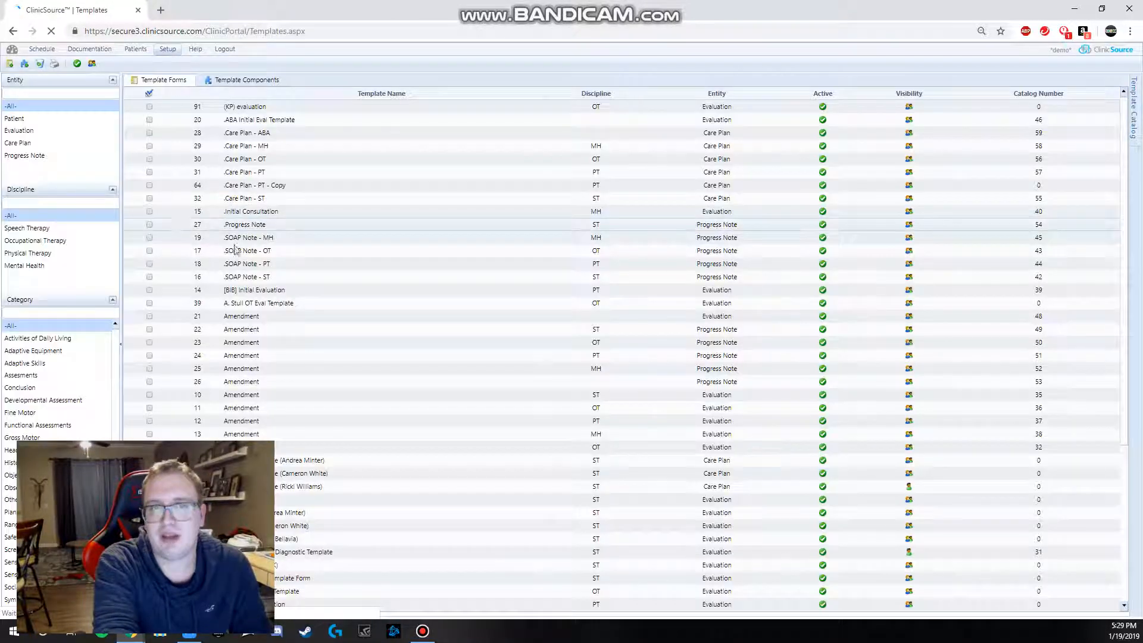
scroll(336, 304, down, 4)
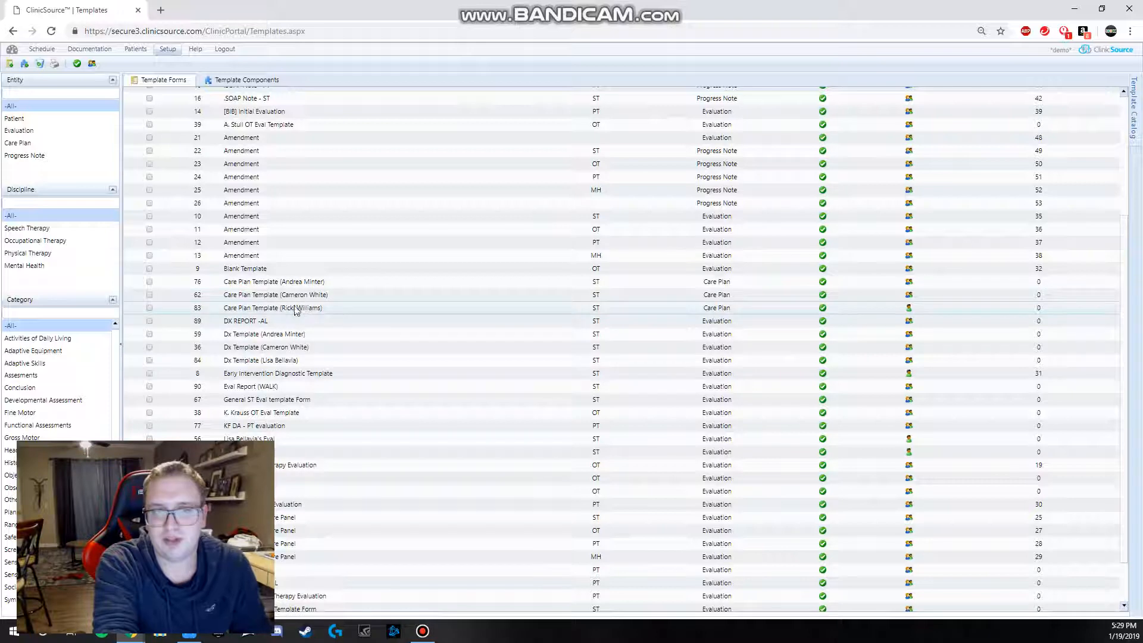
double_click(293, 351)
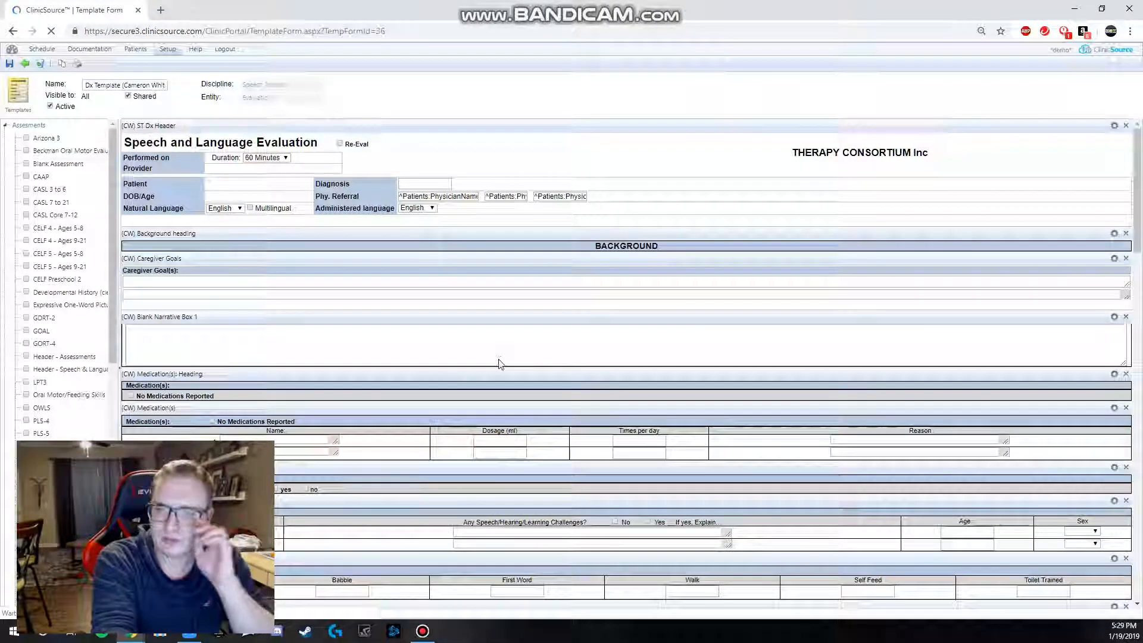
Step: Fill the first medication row with a dosage of 55ml and "1x day" as times per day, and place the cursor in the row below
scroll(494, 345, down, 2)
click(491, 328)
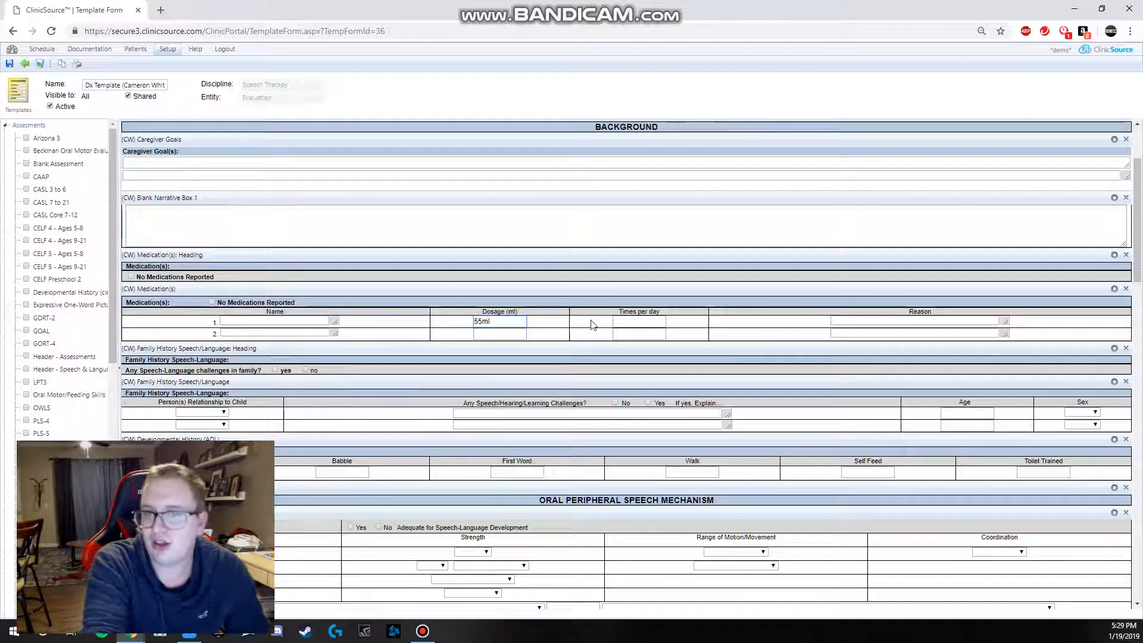
click(635, 323)
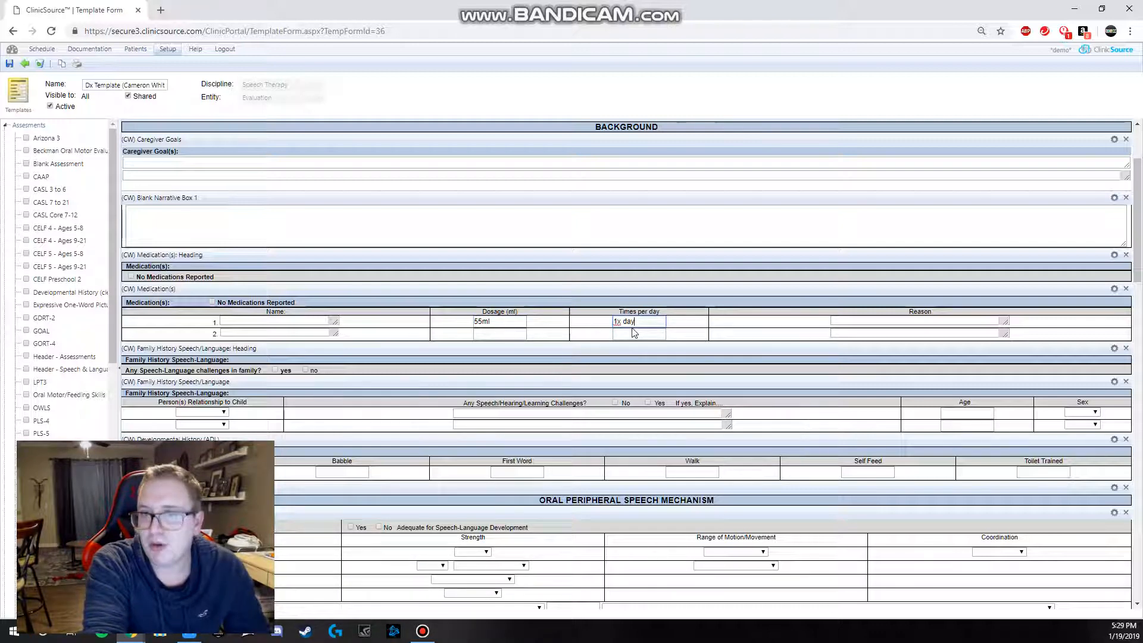
text(1x day)
click(634, 334)
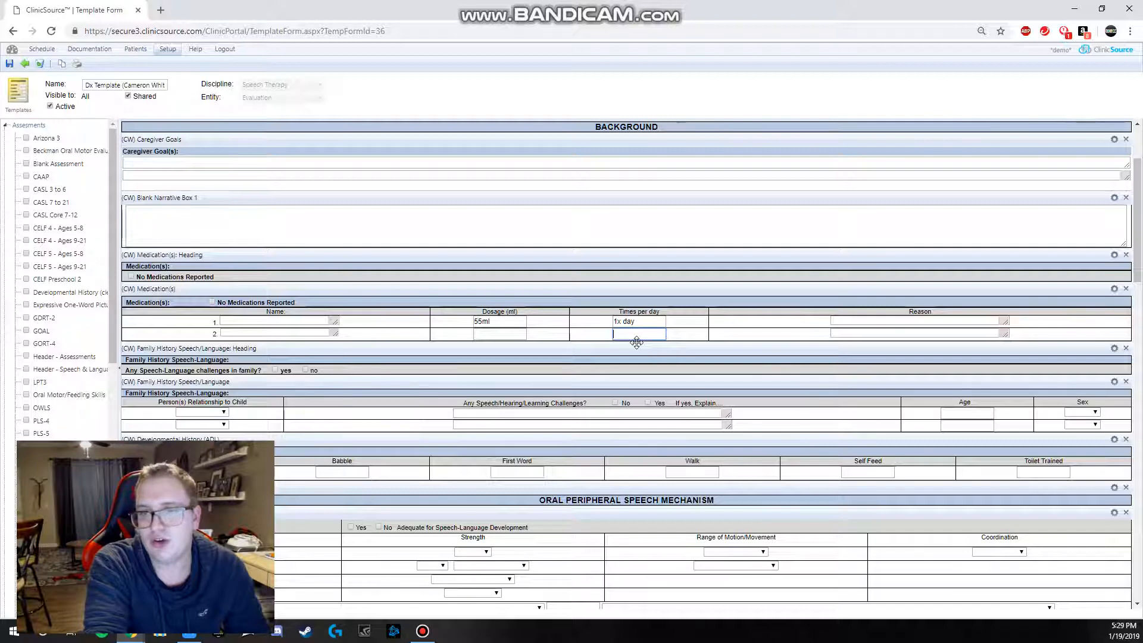
Step: Open the (CW) Medication(s) component, check the size of the first Name textarea, and return to the evaluation template
click(1113, 290)
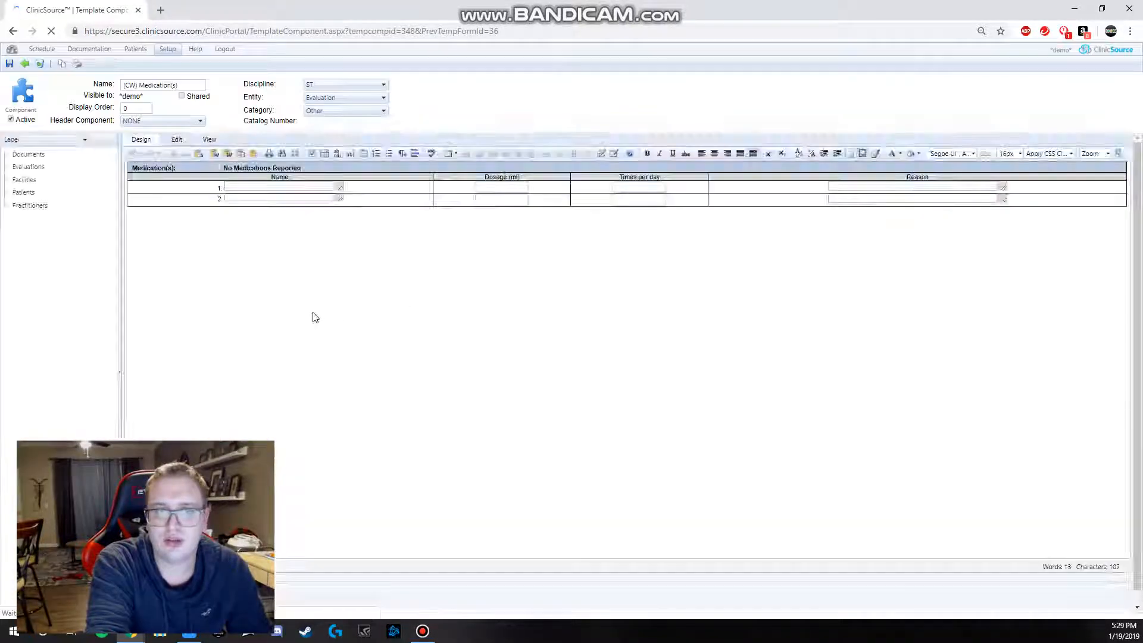
click(340, 190)
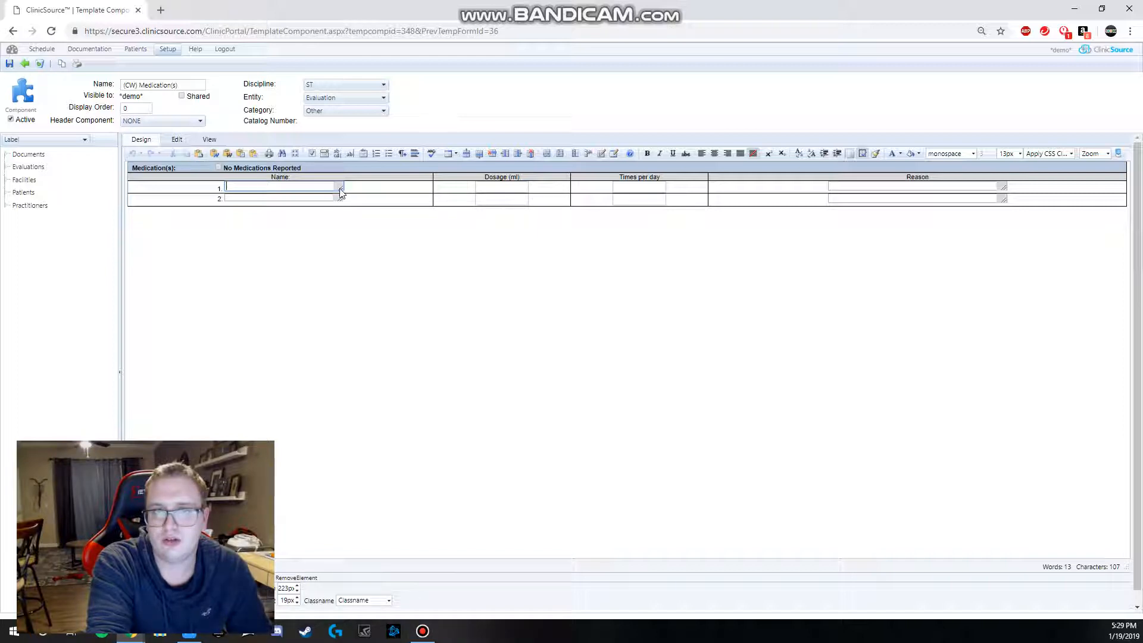
click(24, 63)
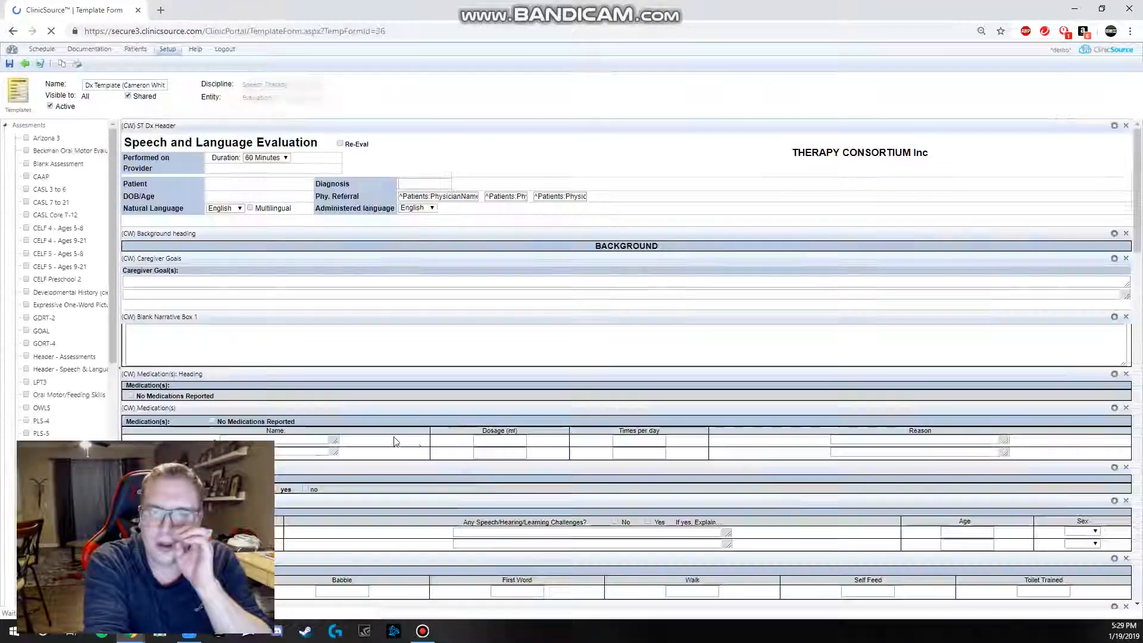
Step: Review the evaluation template's large narrative textareas, placing the cursor in Blank Narrative Boxes 2, 4 and 7
scroll(416, 434, down, 5)
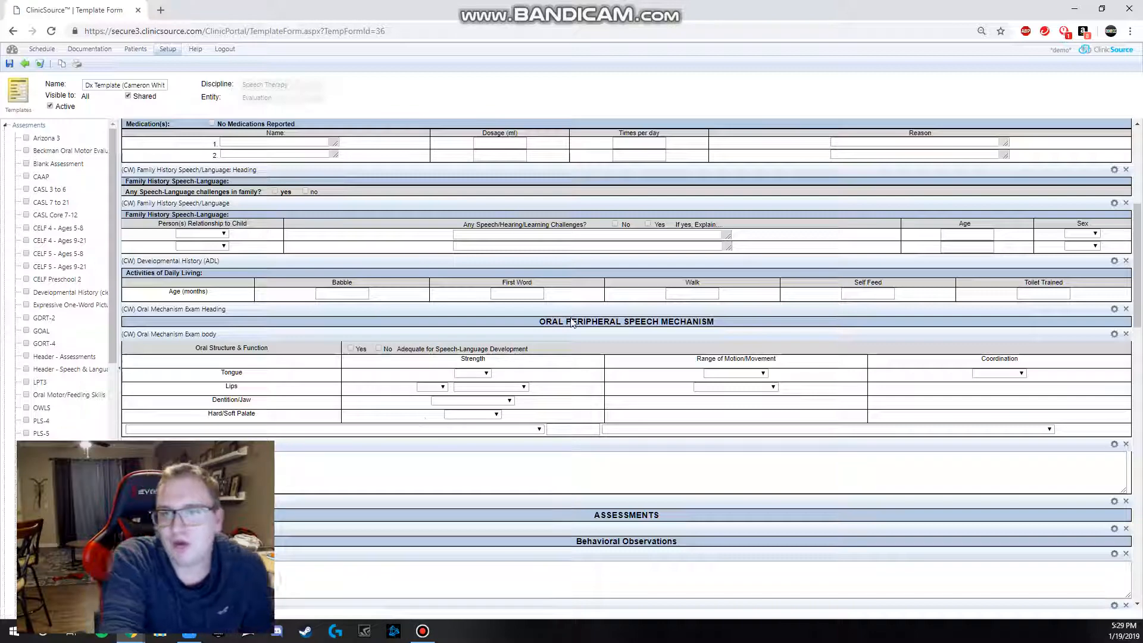
scroll(493, 434, down, 2)
click(188, 349)
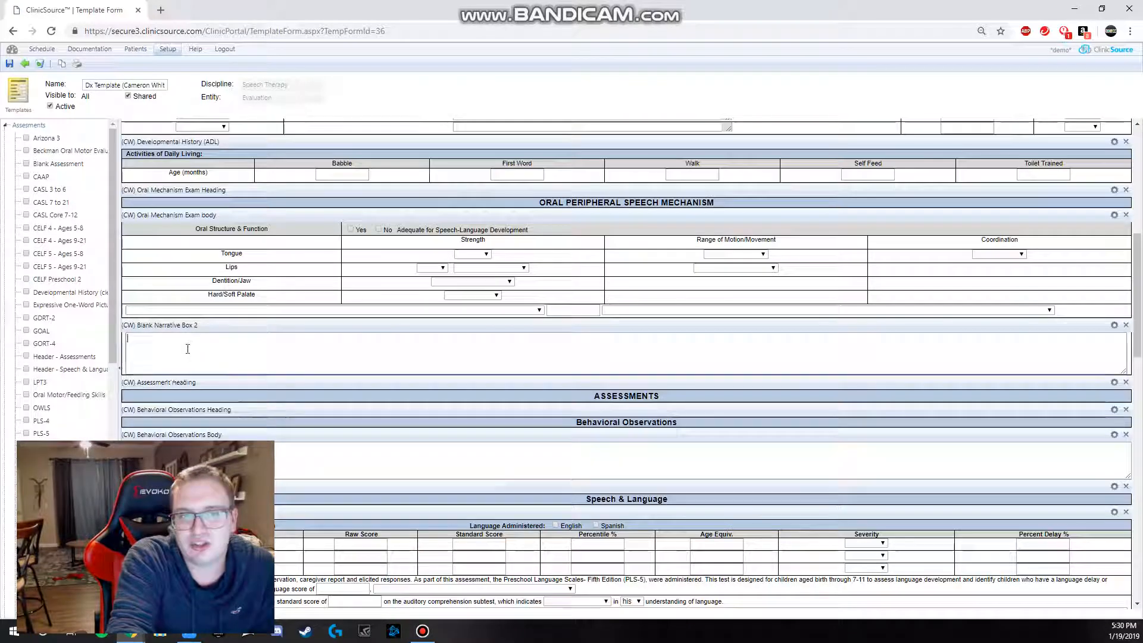
scroll(196, 321, down, 3)
scroll(226, 274, down, 3)
click(287, 419)
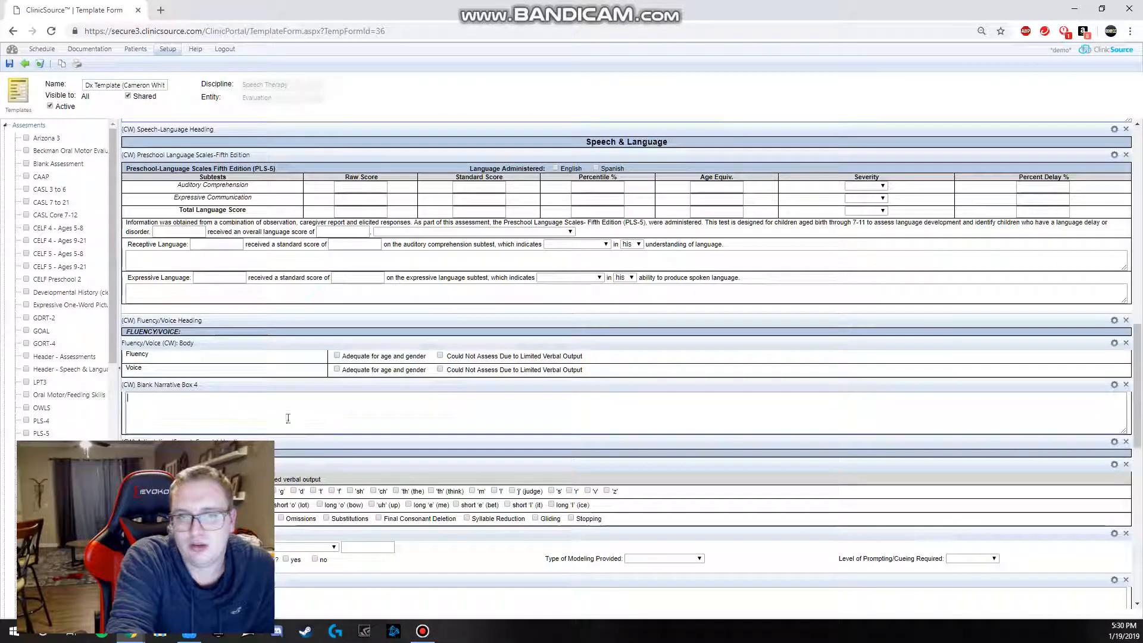
scroll(242, 316, down, 5)
scroll(242, 316, down, 4)
click(321, 438)
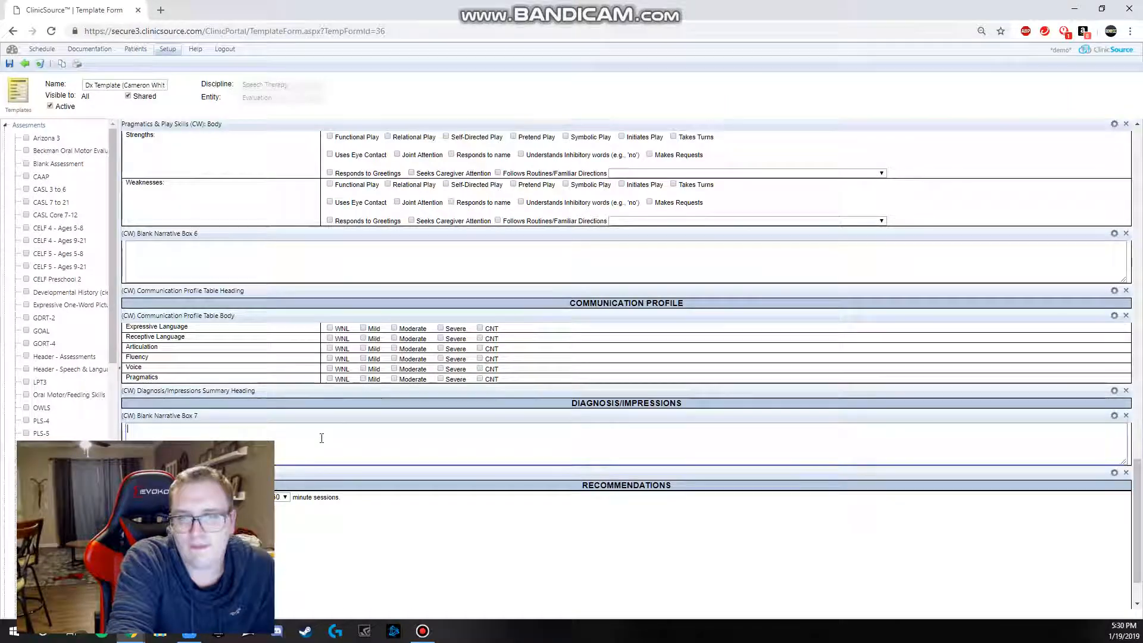
Step: Go back up through the evaluation sections, revisiting Blank Narrative Box 4 and Blank Narrative Box 2
scroll(321, 438, down, 1)
scroll(148, 376, up, 6)
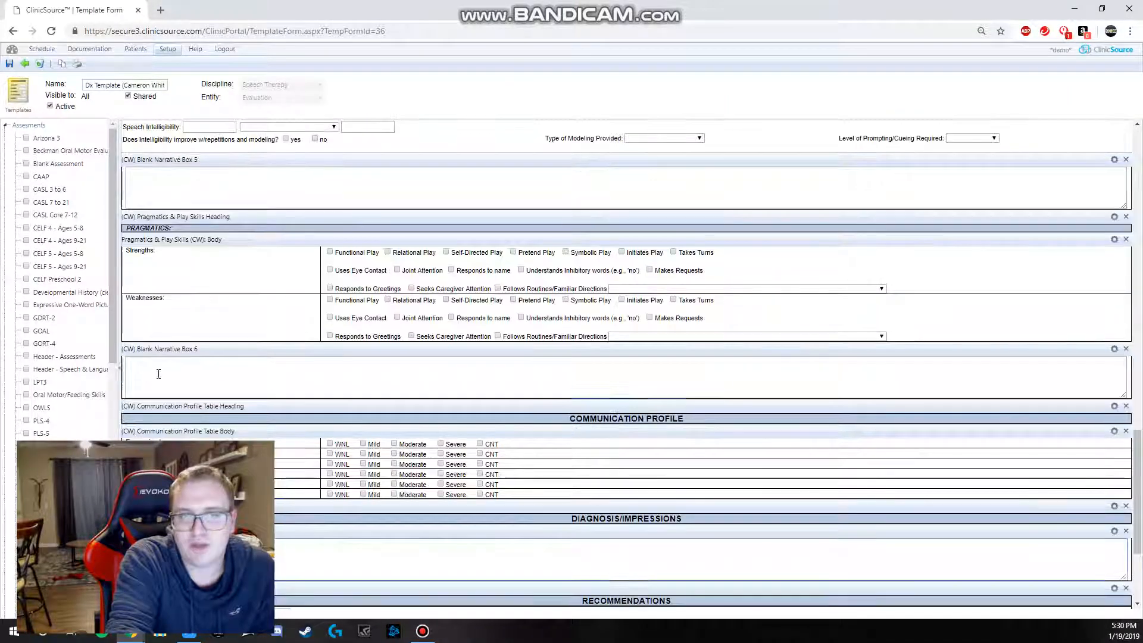
scroll(172, 377, up, 2)
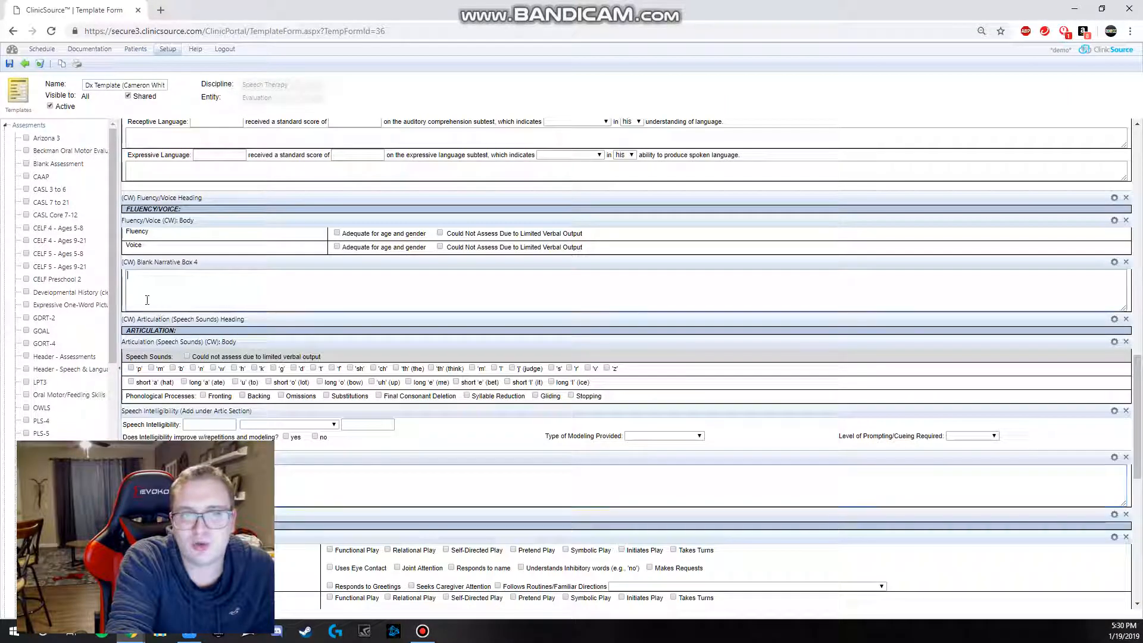
click(507, 309)
scroll(599, 299, up, 5)
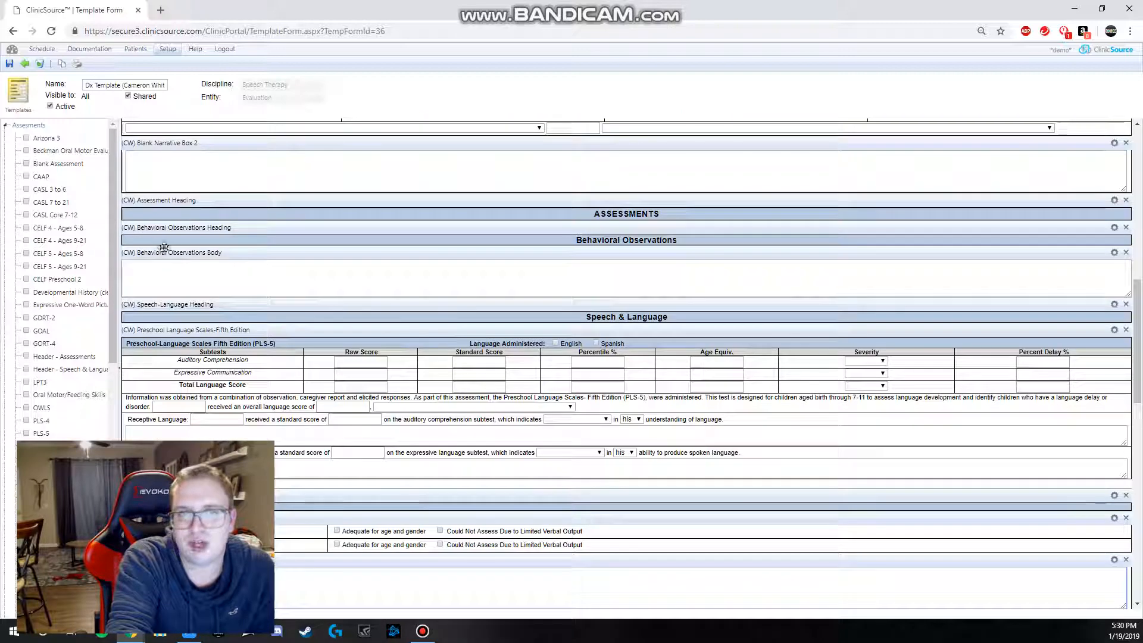
click(198, 171)
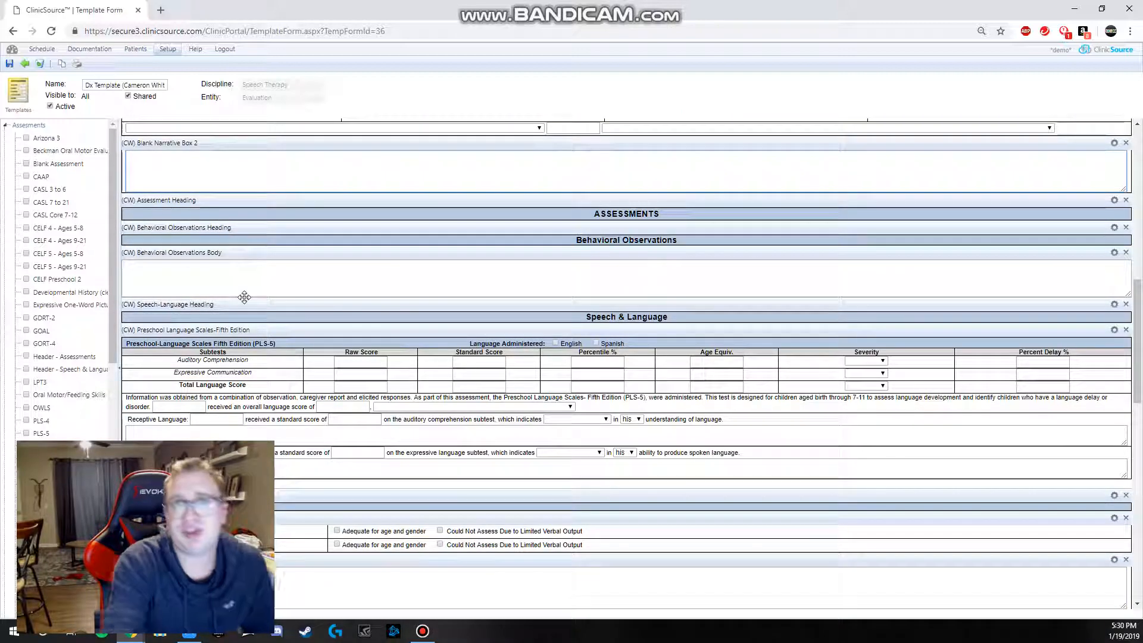